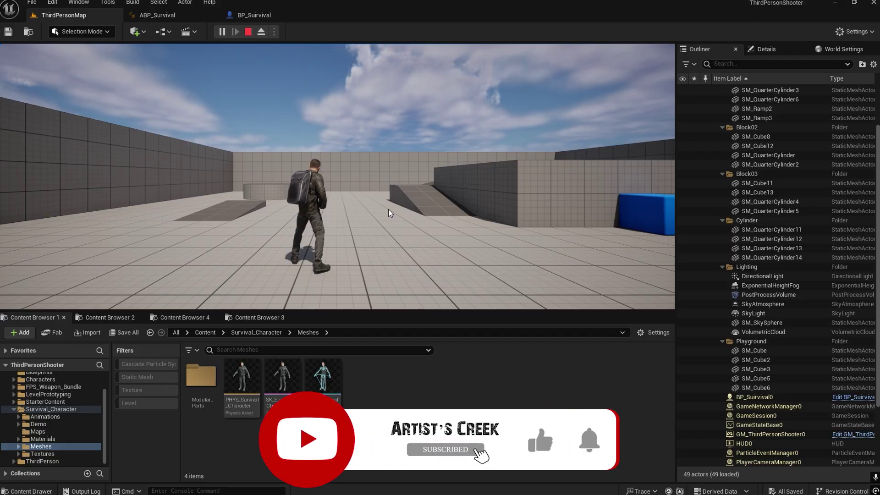
Play-test the survival character in fullscreen: aim the rifle, walk and run forward, then stop.
click(389, 209)
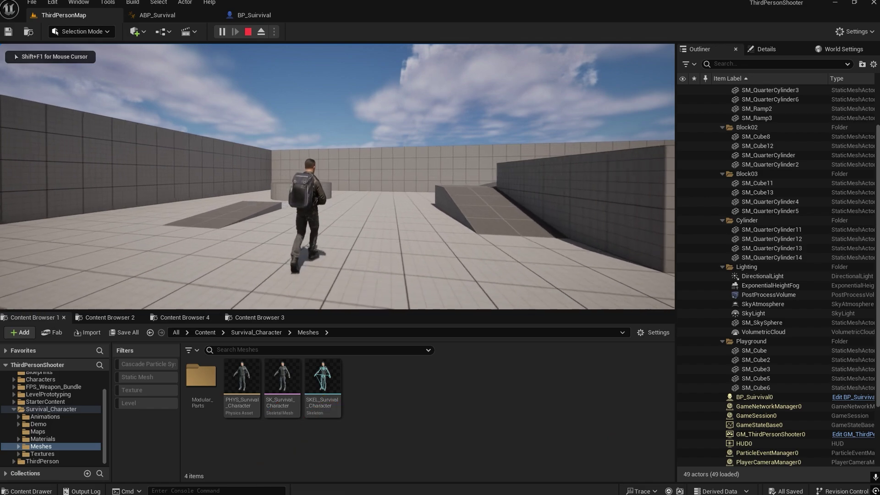
right_click(388, 209)
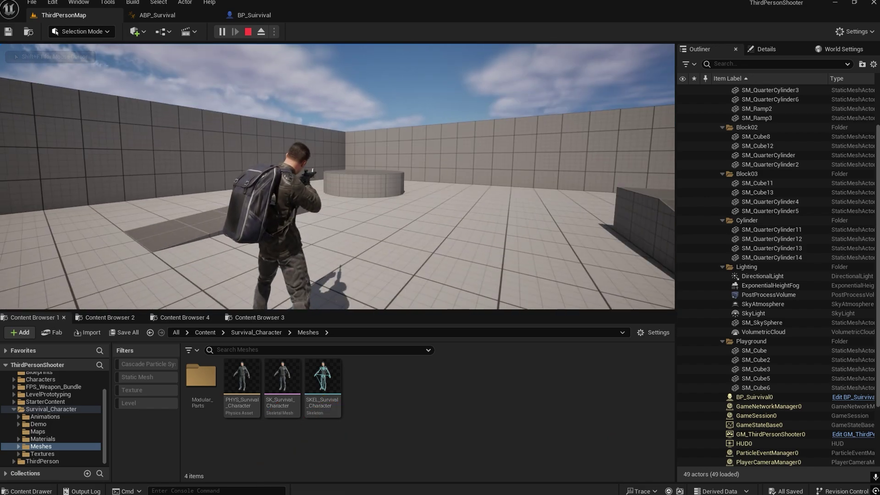
key(F11)
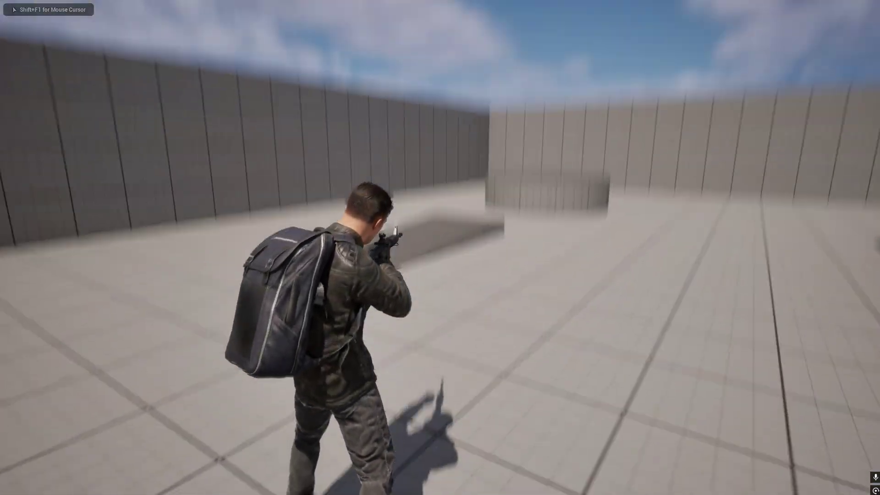
key(w)
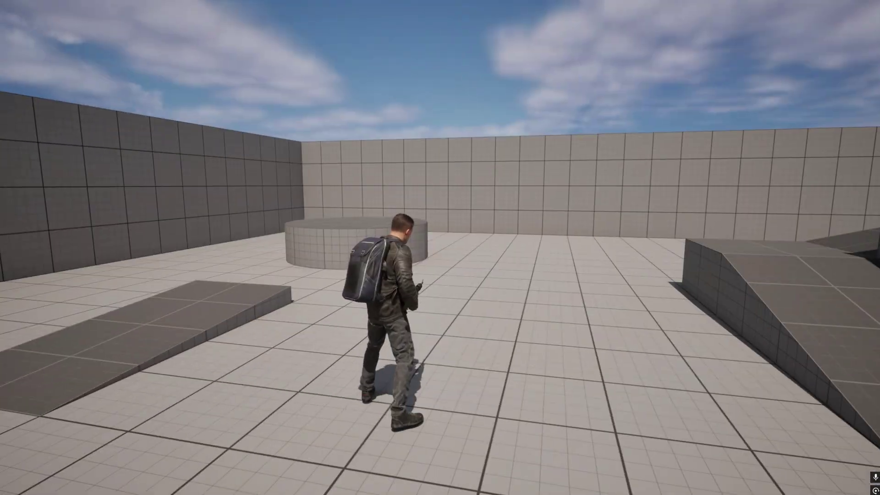
key(w)
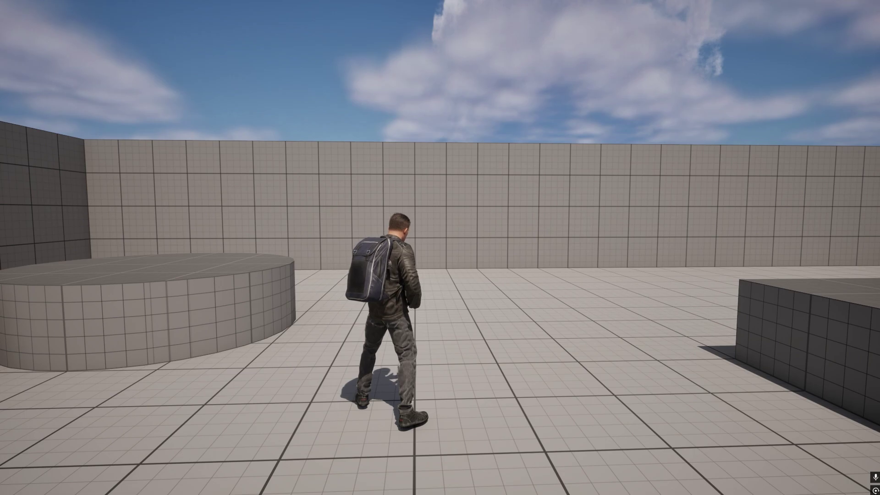
key(w)
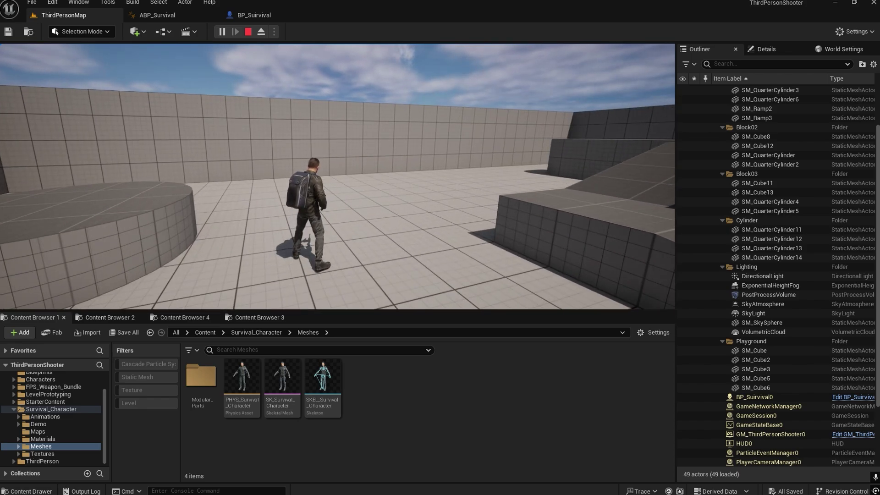
key(Escape)
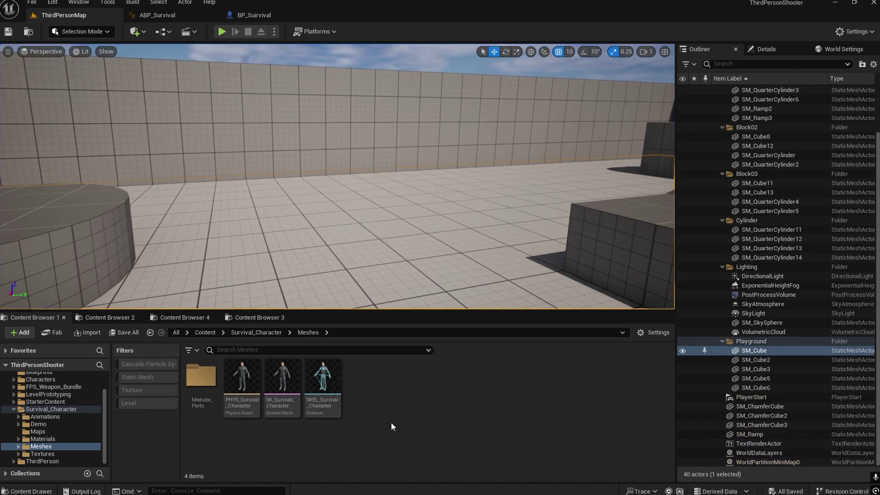
Add a legacy Aim Offset 1D using SKEL_Survival_Character in Meshes, named AO_Survival.
right_click(373, 401)
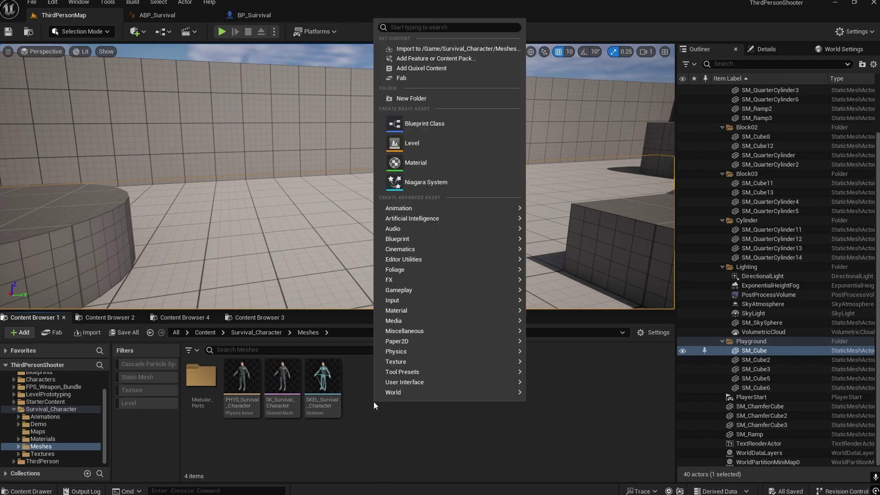
mouse_move(425, 210)
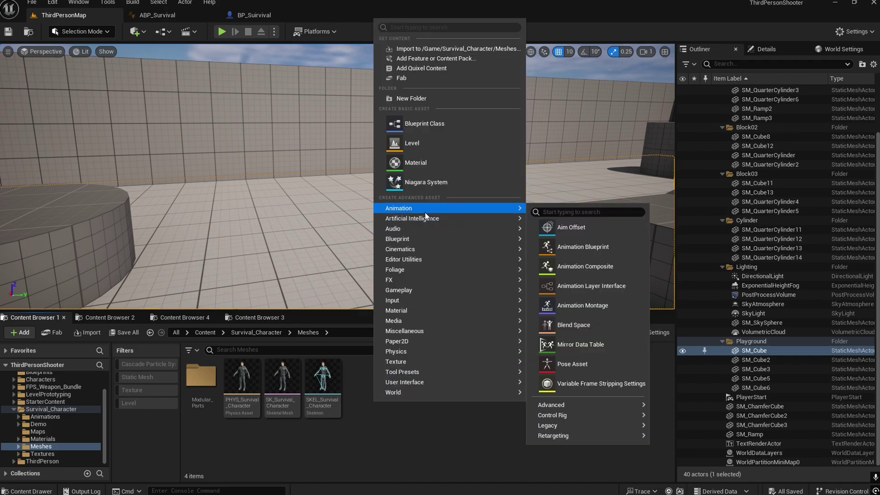
mouse_move(561, 436)
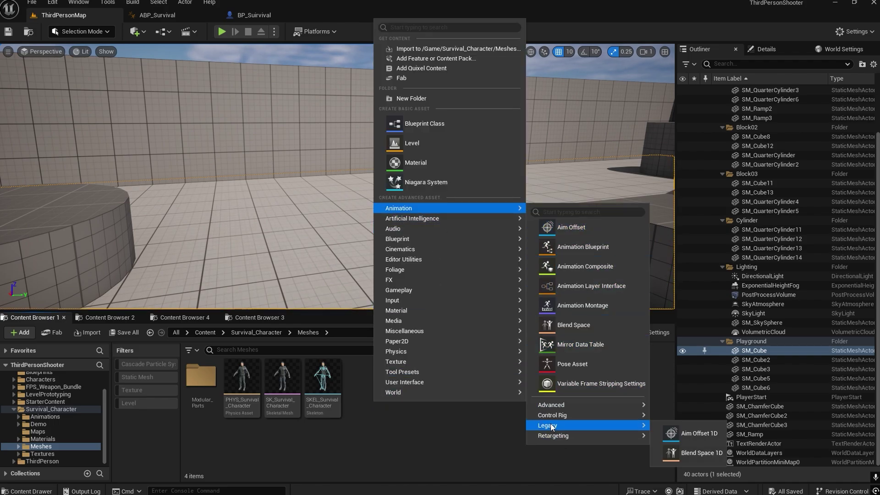
click(689, 434)
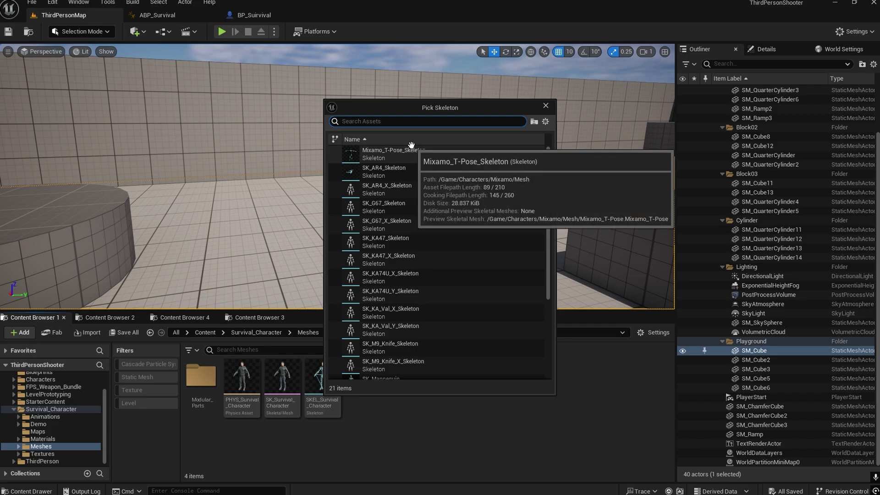
text(sur)
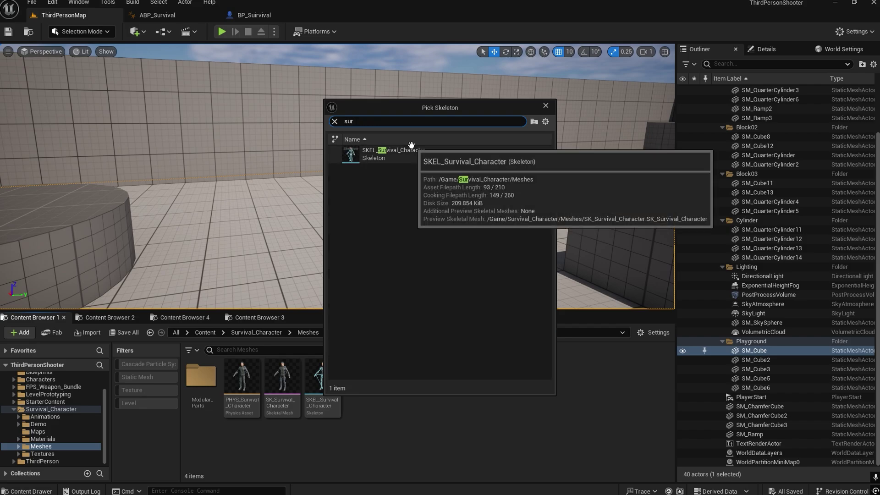
click(403, 154)
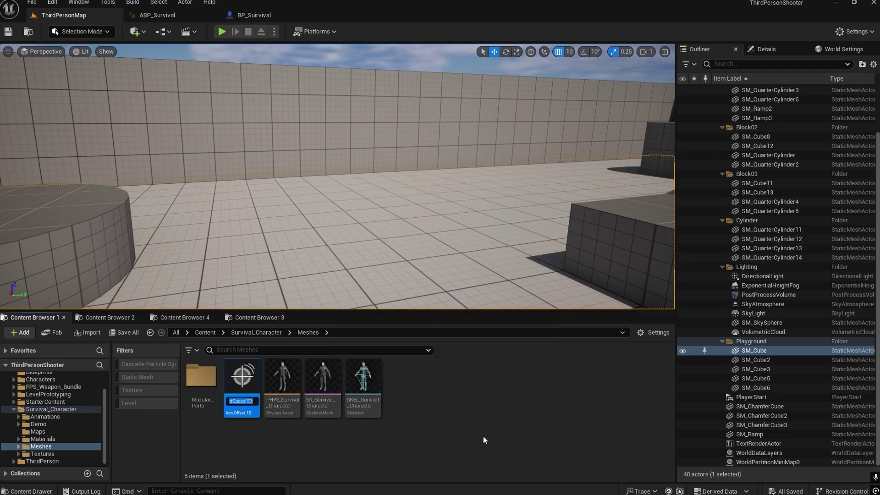
text(AO)
text(_)
text(Survival)
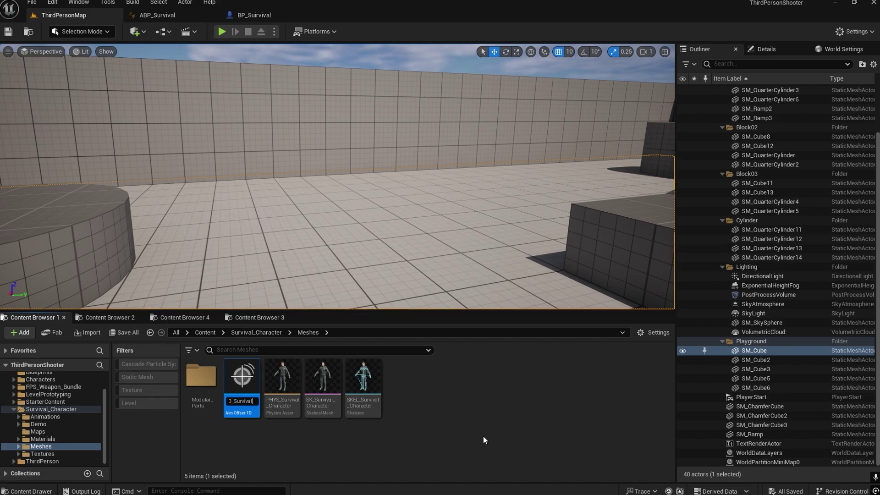
key(Return)
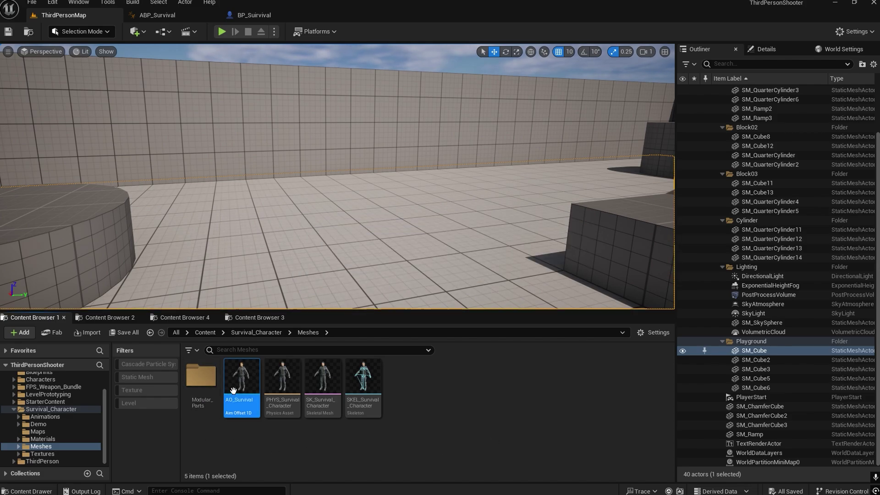
Open AO_Survival and name its horizontal axis Pitch.
double_click(238, 390)
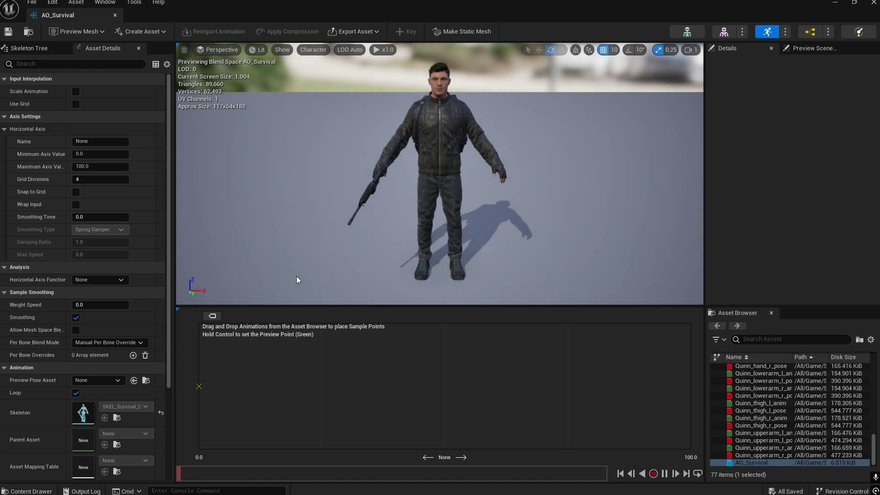
click(4, 130)
click(5, 128)
click(92, 141)
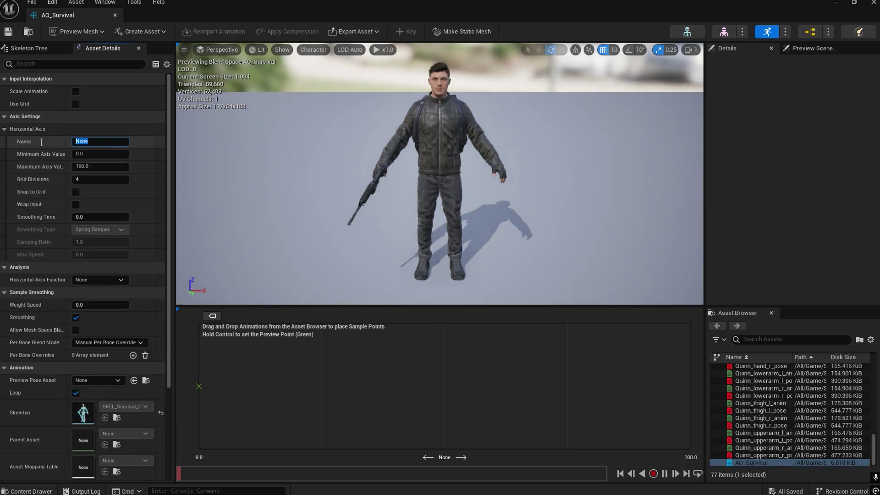
text(Pitch)
key(Return)
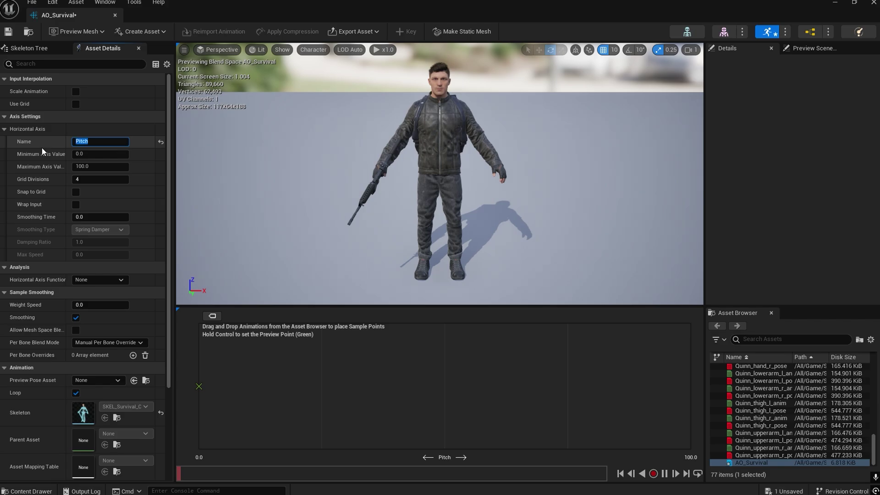
Set the axis range from -90 to 90, enable Snap to Grid, and save.
click(94, 154)
text(-90)
key(Tab)
text(90)
key(Return)
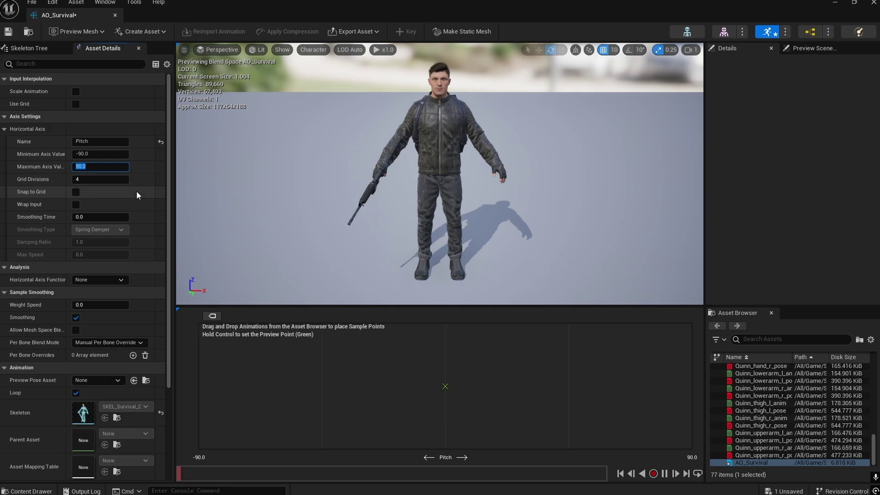
click(75, 192)
key(ctrl+s)
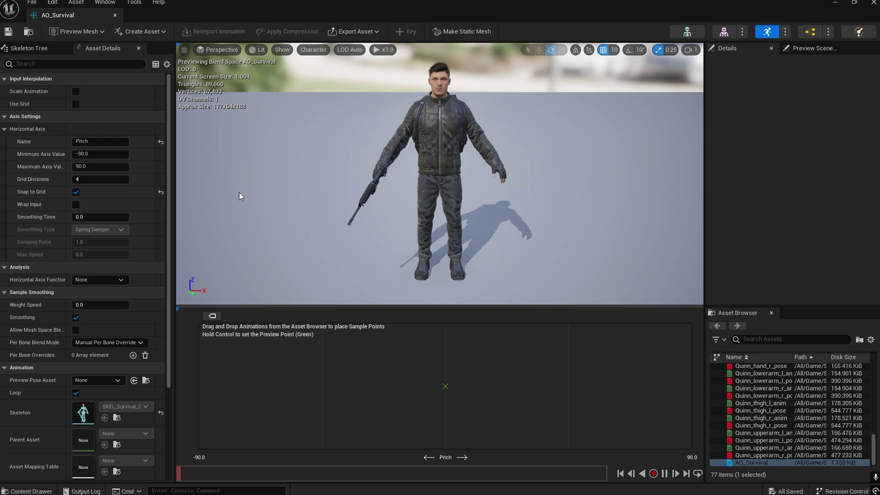
Set Preview Base Pose to Idle_Rifle_Hip, save, and dock the AO_Survival tab into the main window.
scroll(28, 334, down, 5)
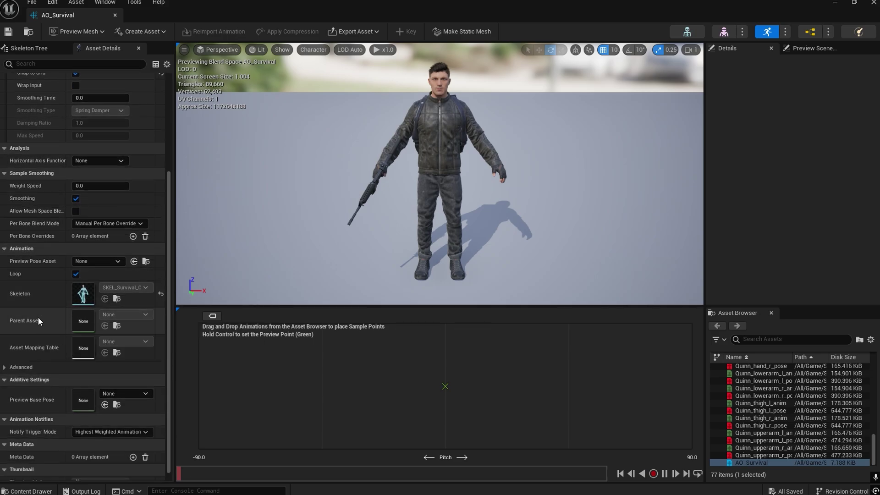
scroll(38, 317, down, 1)
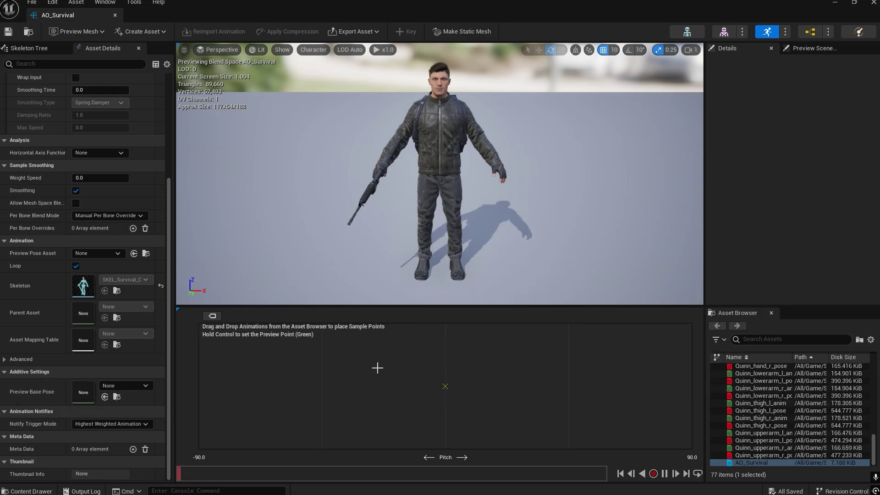
click(132, 384)
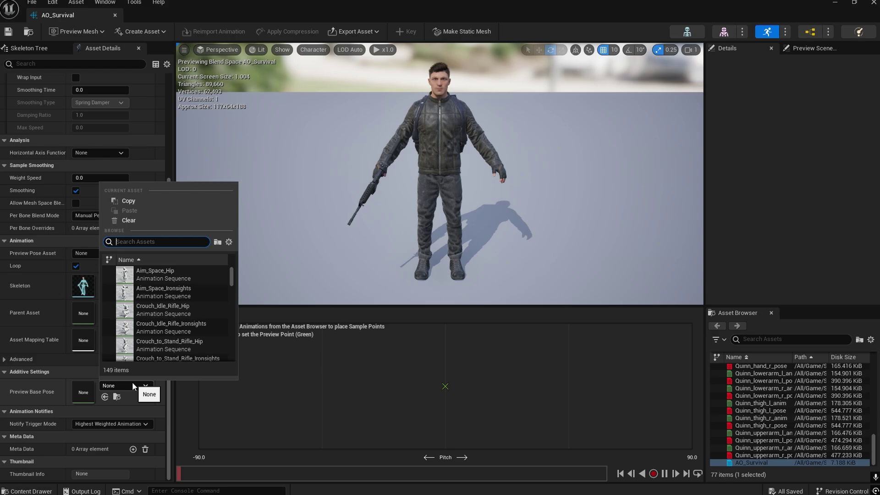
text(idle)
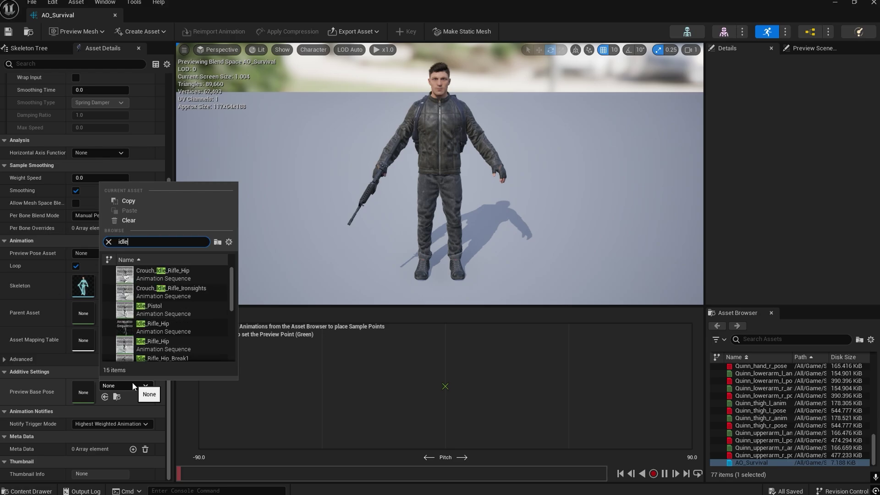
mouse_move(175, 329)
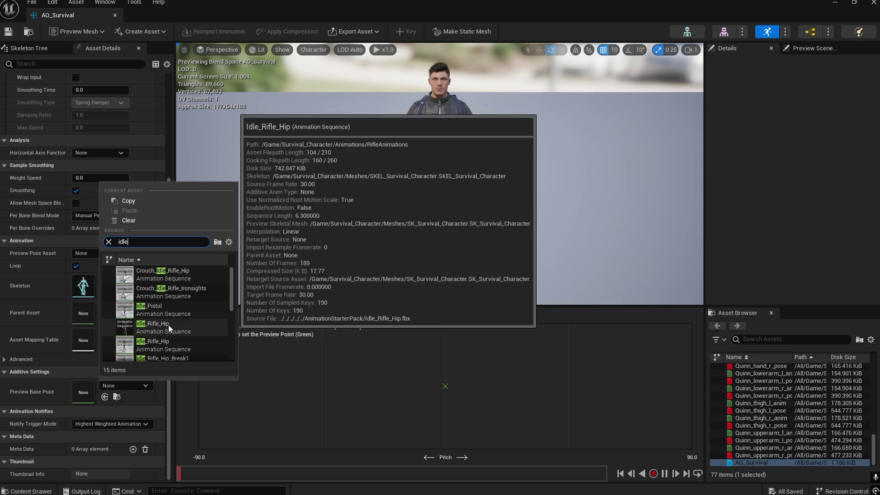
click(161, 328)
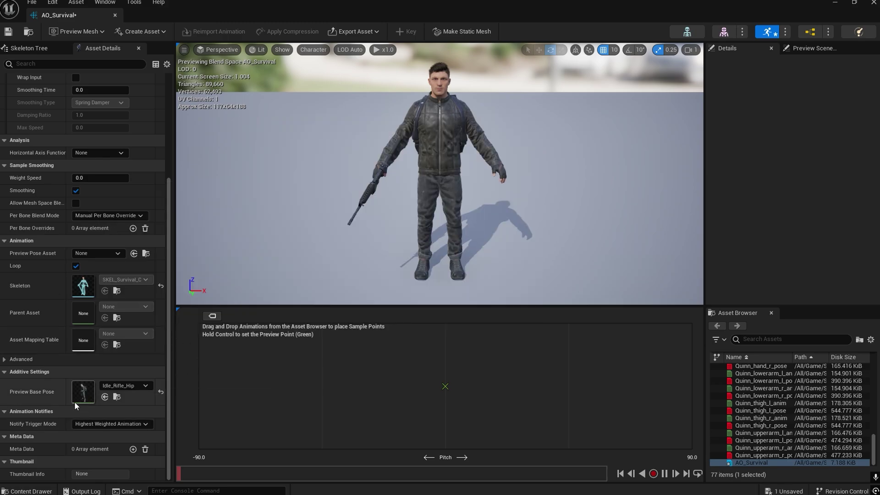
click(9, 31)
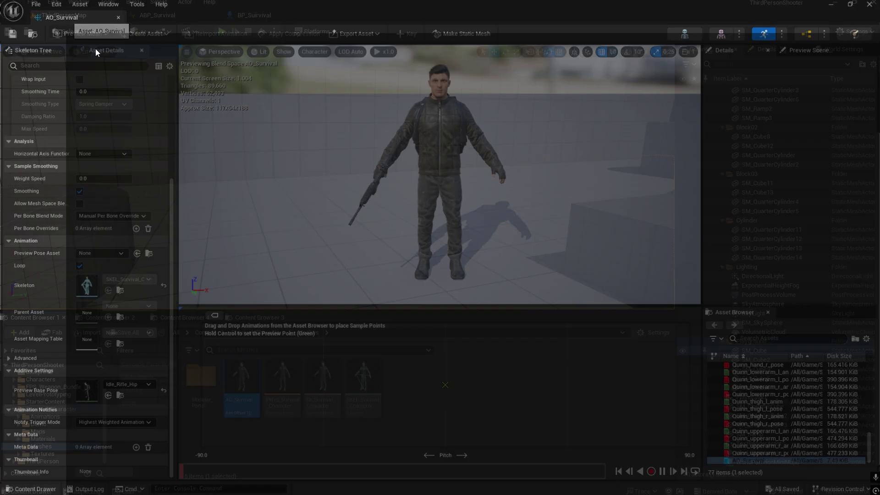
drag(95, 49, 309, 15)
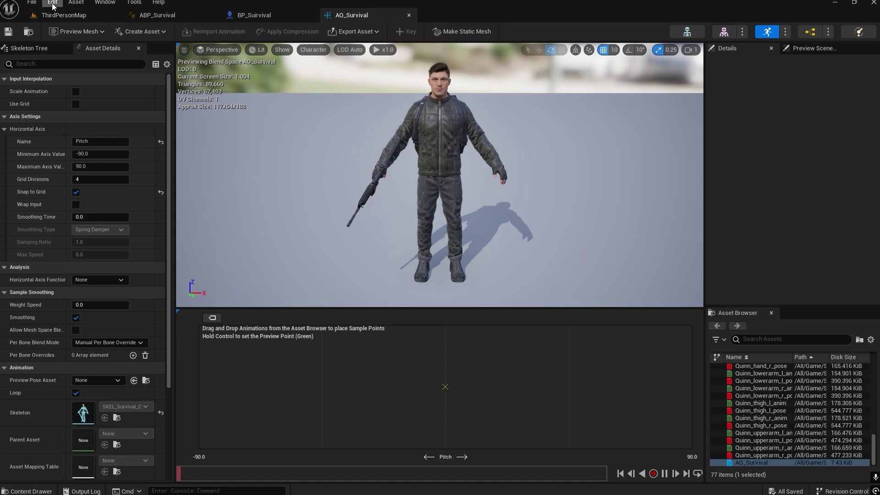
Browse to Survival_Character > Animations > RifleAnimations and preview Idle_Rifle_Hip.
click(64, 15)
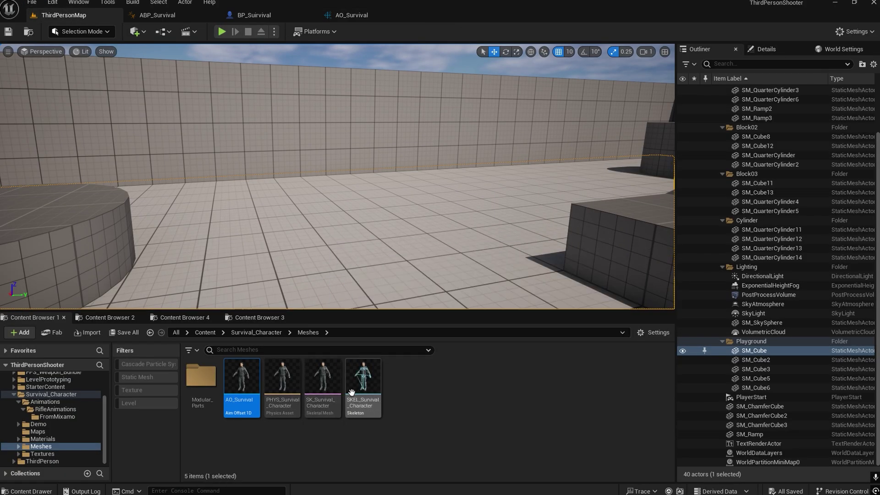
click(267, 331)
double_click(208, 378)
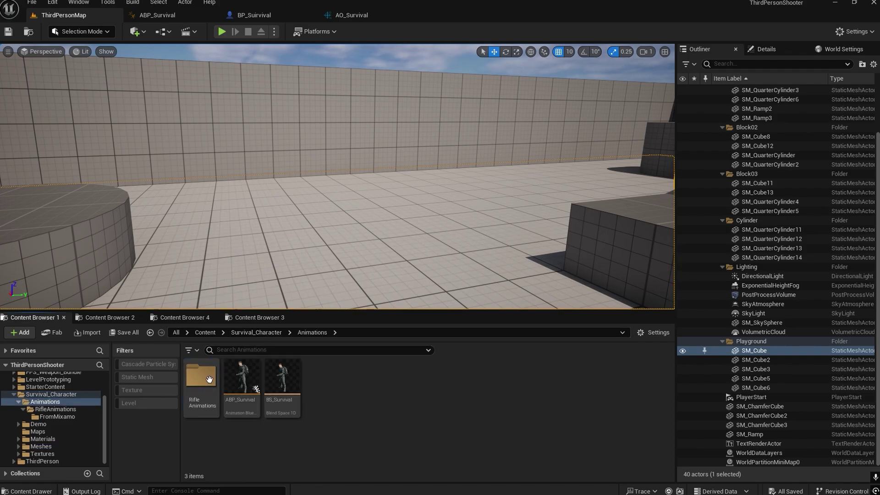
double_click(209, 379)
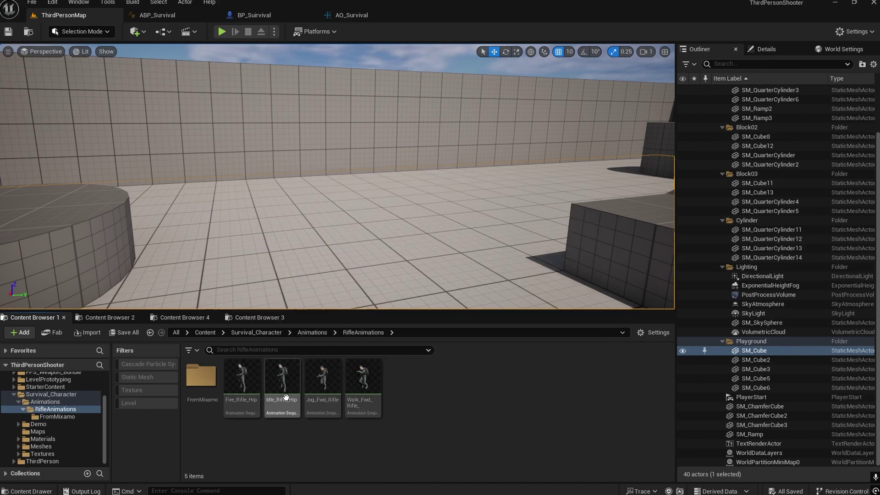
click(286, 397)
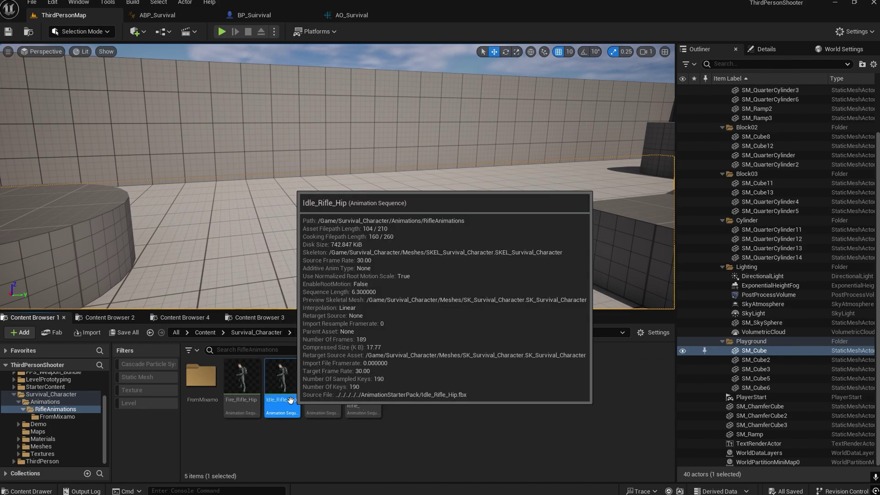
double_click(290, 400)
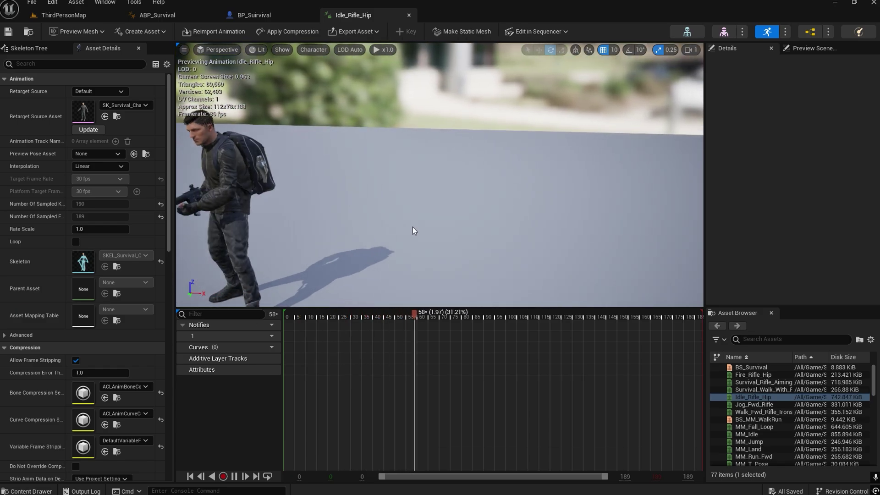
click(64, 15)
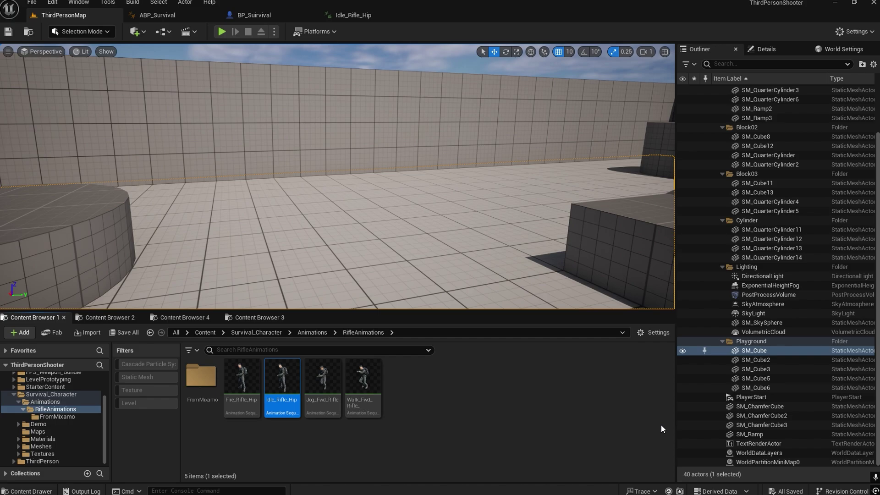
Duplicate Idle_Rifle_Hip and rename the copy AimForward.
key(ctrl+d)
key(Right)
key(BackSpace)
key(BackSpace)
key(BackSpace)
key(BackSpace)
key(BackSpace)
key(BackSpace)
key(BackSpace)
key(BackSpace)
key(BackSpace)
key(BackSpace)
key(BackSpace)
key(BackSpace)
key(BackSpace)
key(BackSpace)
key(BackSpace)
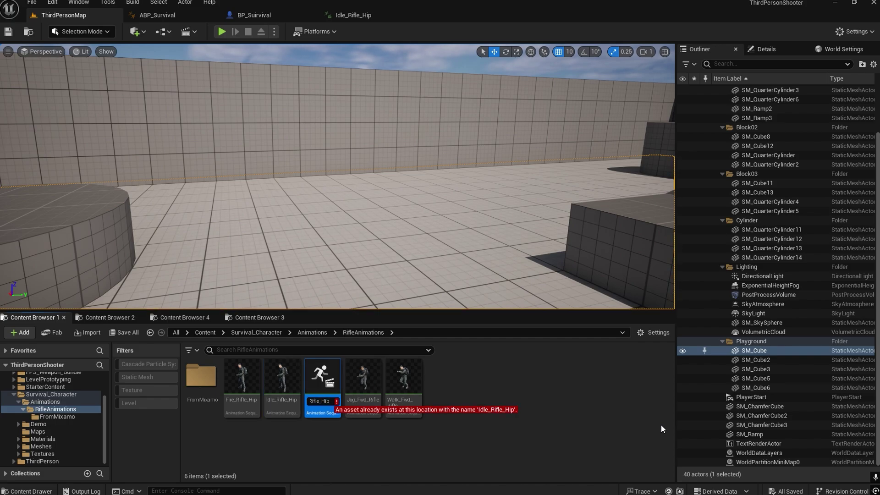
text(AimFop)
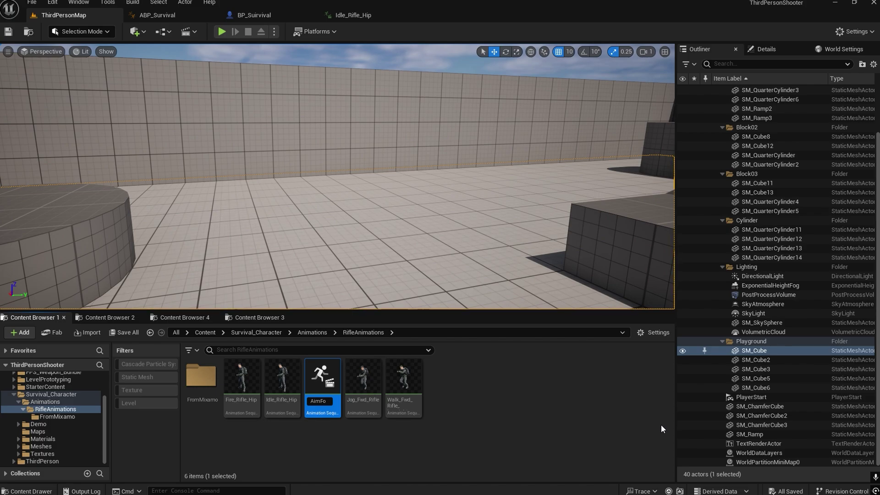
key(BackSpace)
text(rward)
key(Return)
key(ctrl+s)
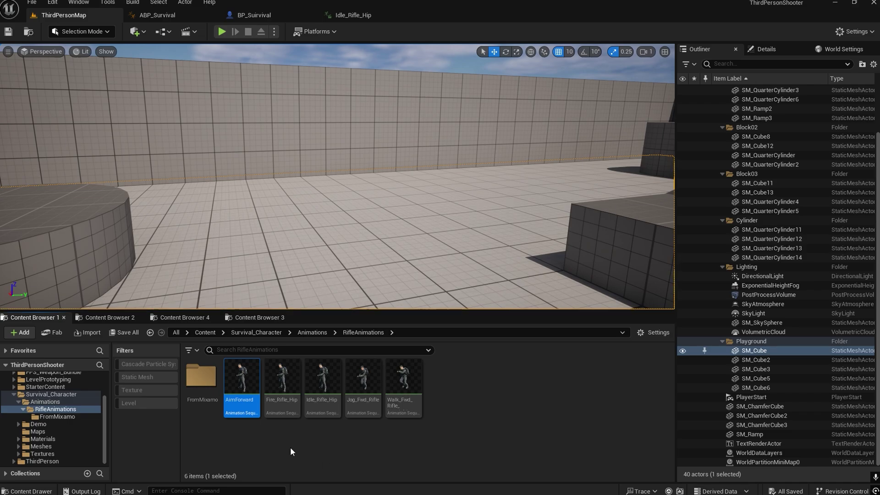
Open AimForward and remove frames from the timeline until only the first frame remains.
double_click(234, 387)
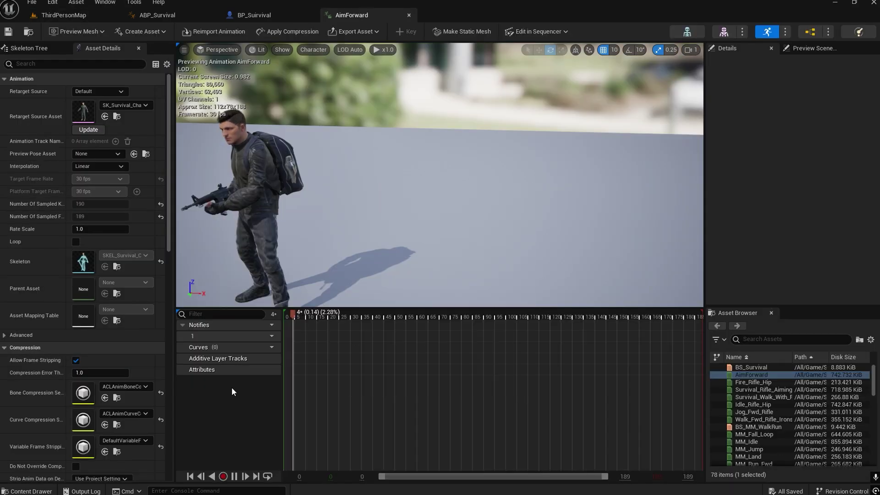
right_drag(473, 298, 416, 293)
scroll(472, 298, down, 1)
key(w)
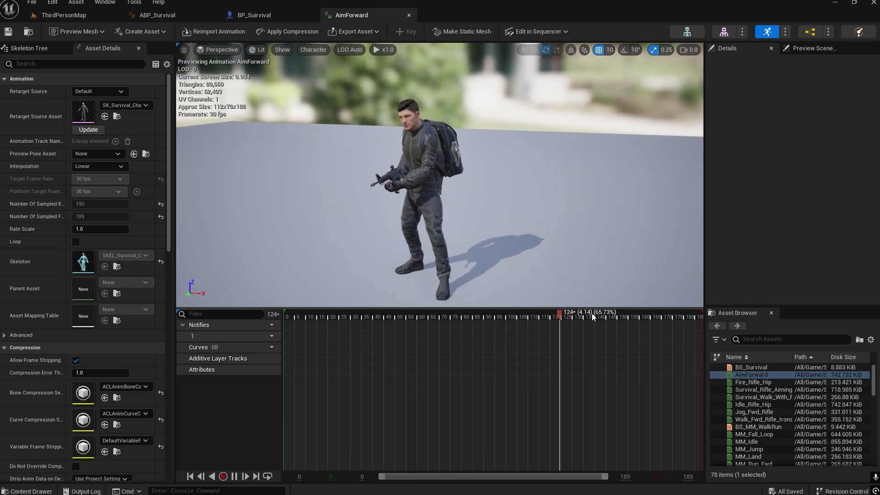
drag(591, 311, 257, 321)
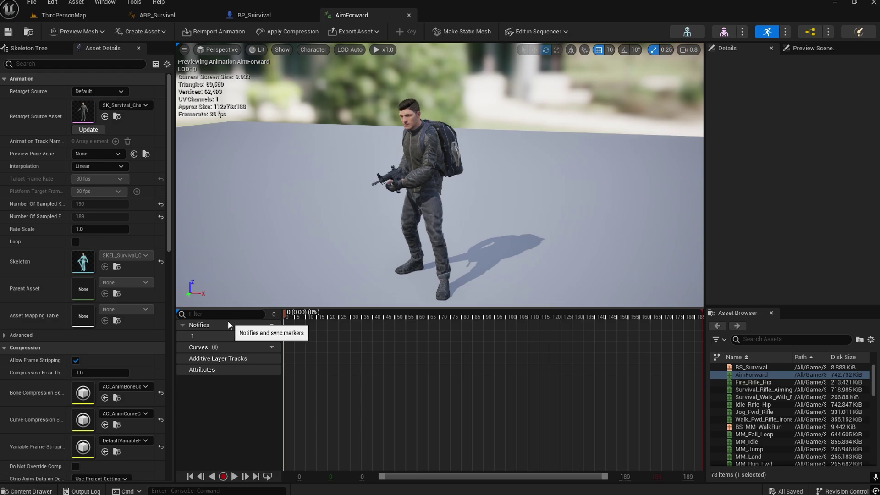
right_click(285, 321)
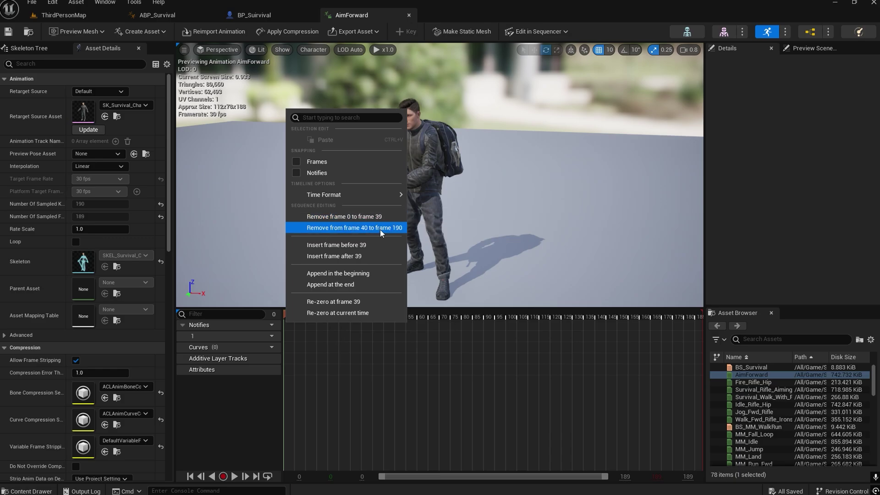
click(357, 221)
right_click(284, 315)
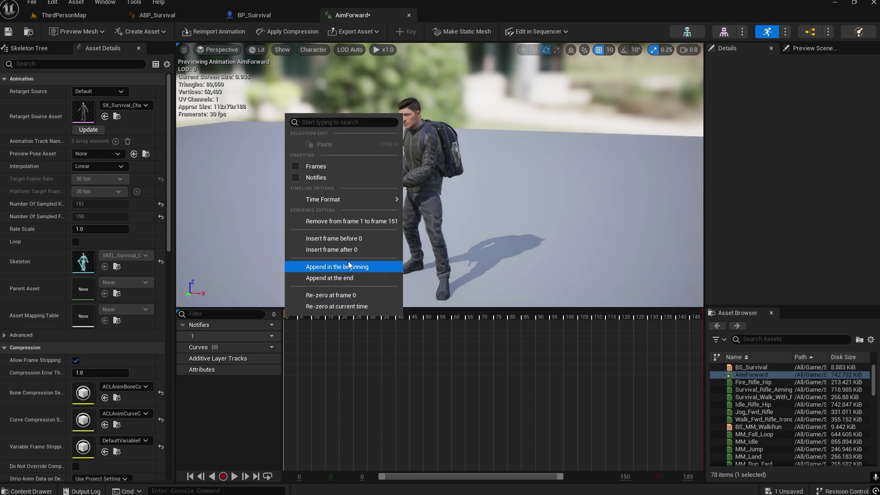
click(343, 221)
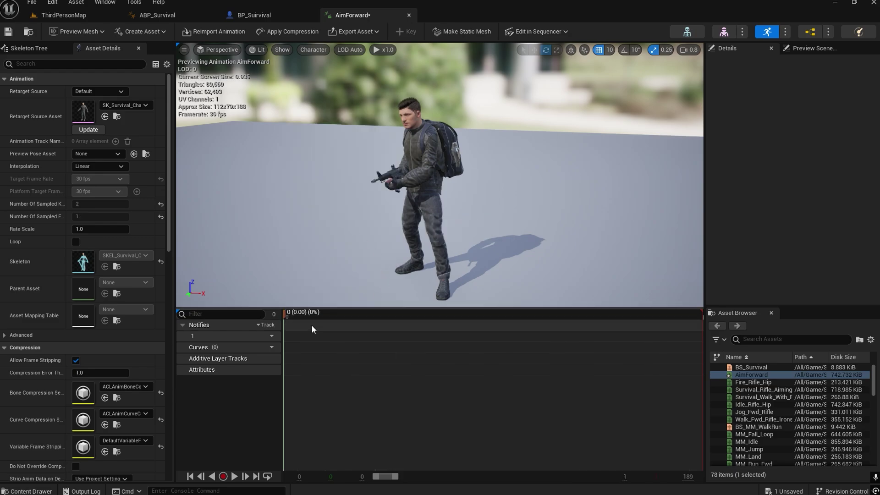
drag(298, 312, 330, 333)
Set AimForward's Additive Anim Type to Mesh Space.
scroll(50, 345, down, 8)
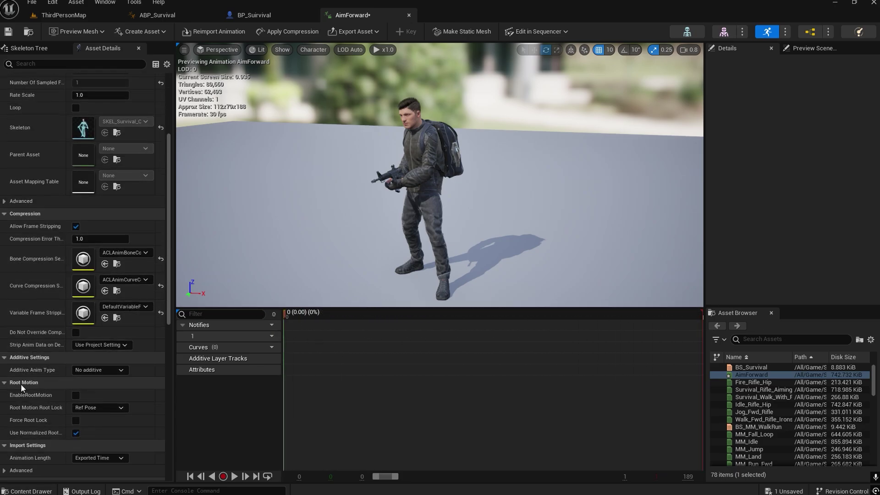
click(119, 370)
click(102, 398)
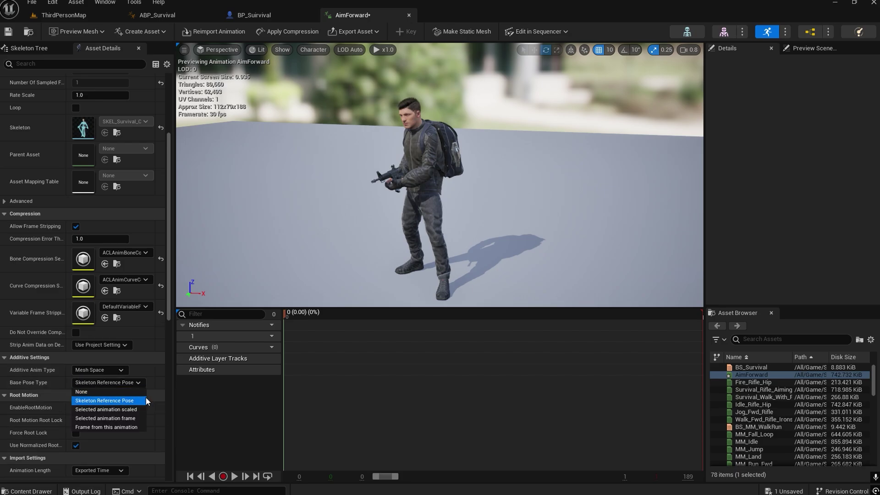
Set Base Pose Type to Selected animation scaled with Idle_Rifle_Hip as the base pose animation.
click(118, 411)
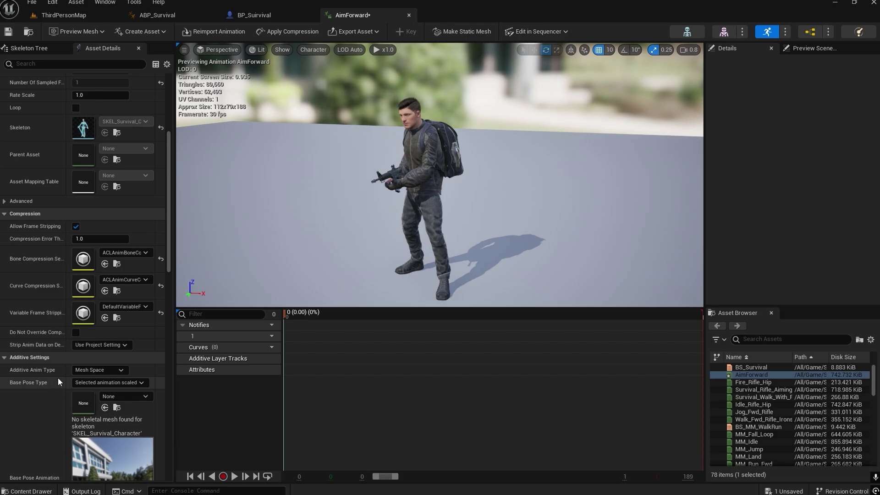
scroll(58, 377, down, 3)
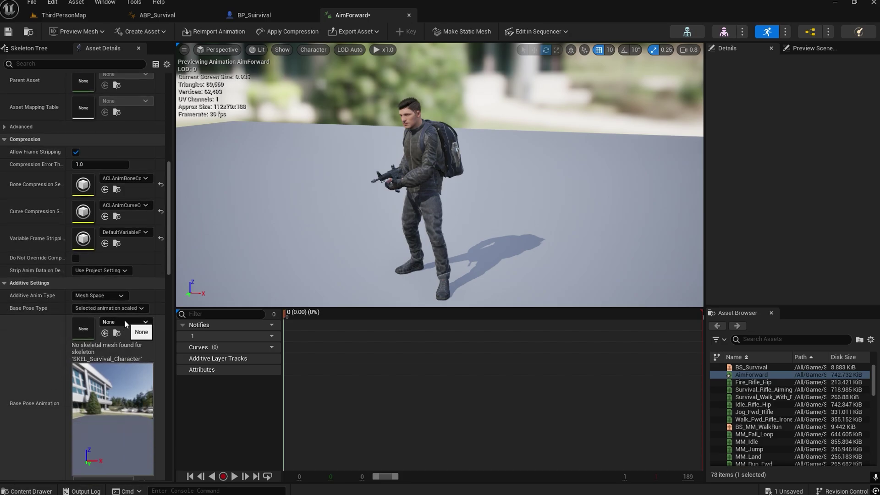
click(125, 322)
text(idle)
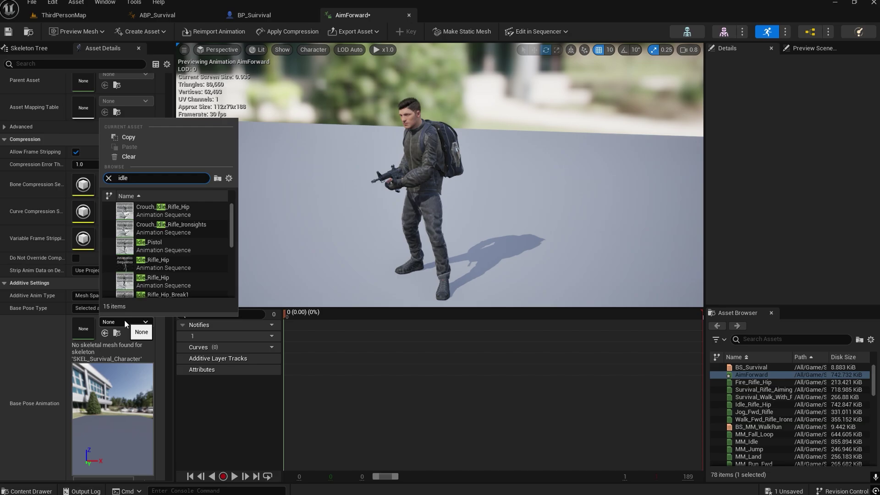
text(_hi)
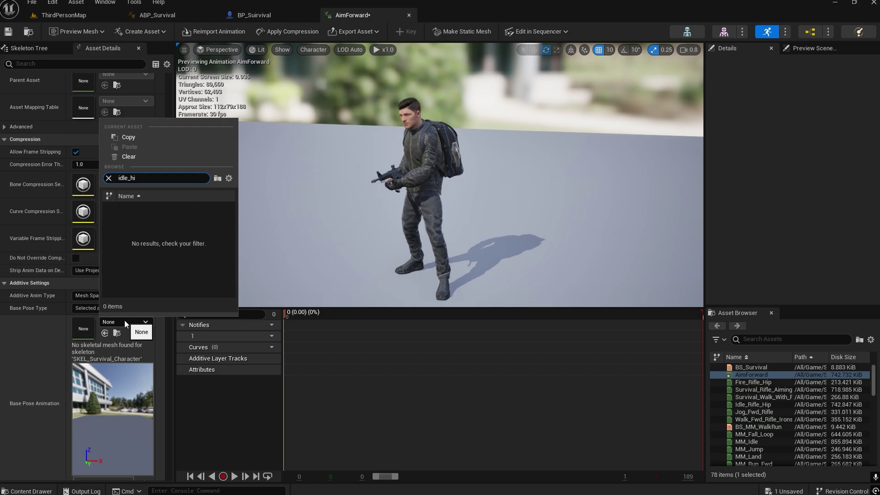
key(BackSpace)
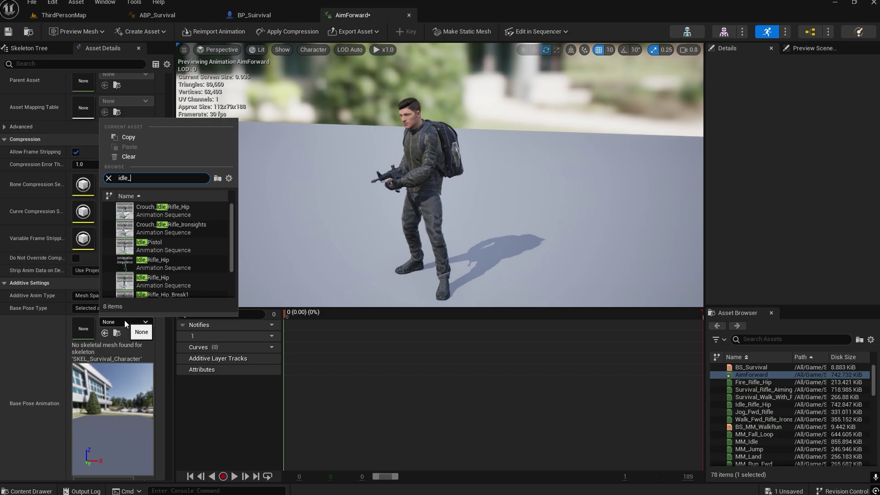
click(166, 264)
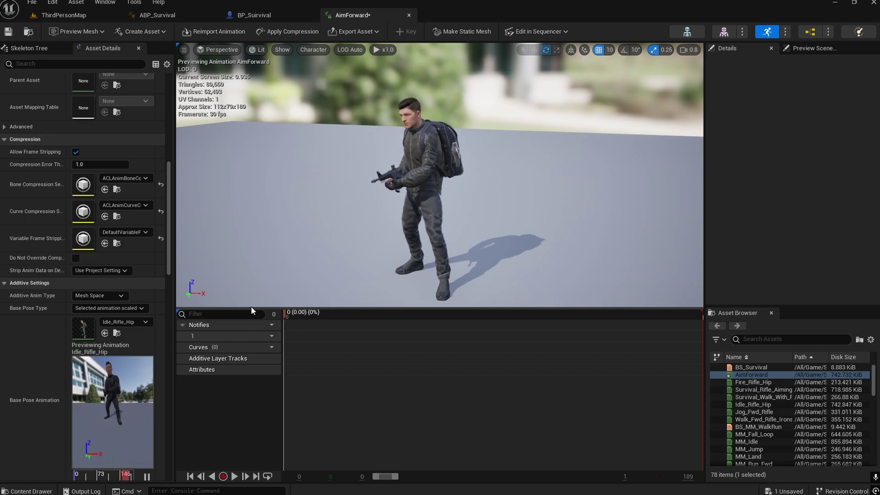
Save AimForward, then duplicate it and name the copy AimUp.
click(73, 17)
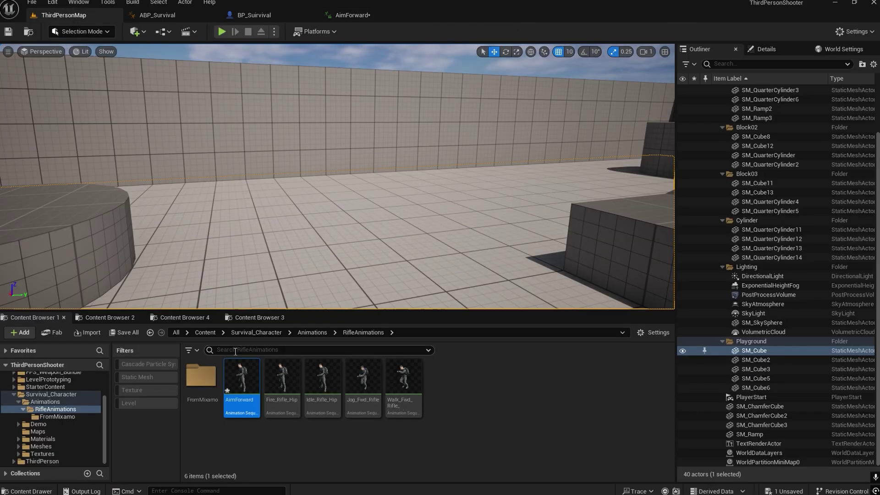
click(290, 435)
key(ctrl+shift+s)
click(250, 372)
key(ctrl+d)
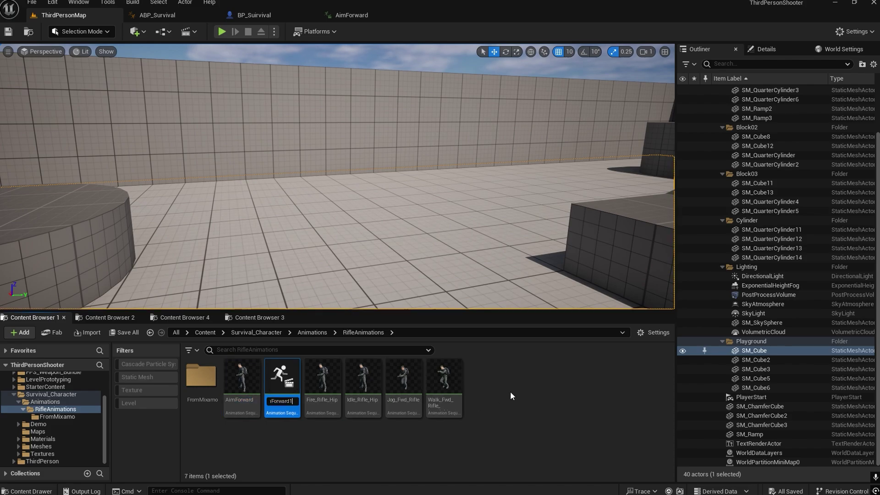
key(BackSpace)
key(BackSpace)
key(BackSpace)
key(BackSpace)
key(BackSpace)
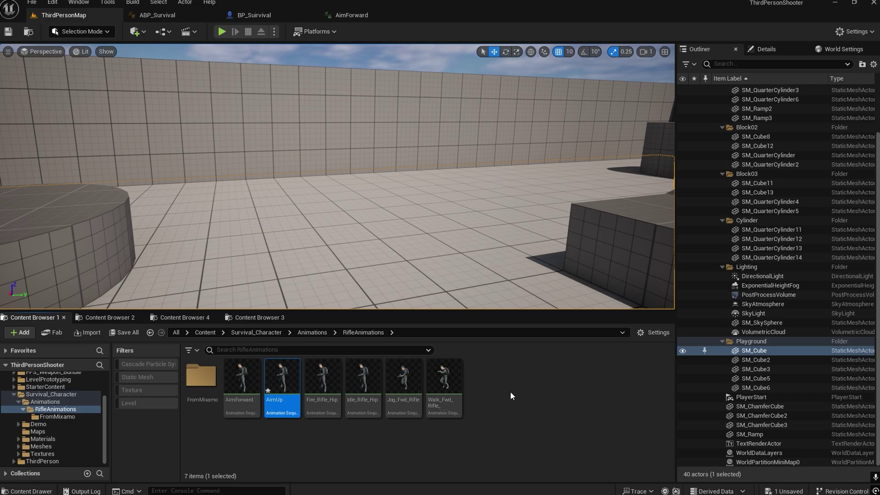
click(292, 386)
Open AimUp at its first frame and select and focus the spine_01 bone.
double_click(293, 386)
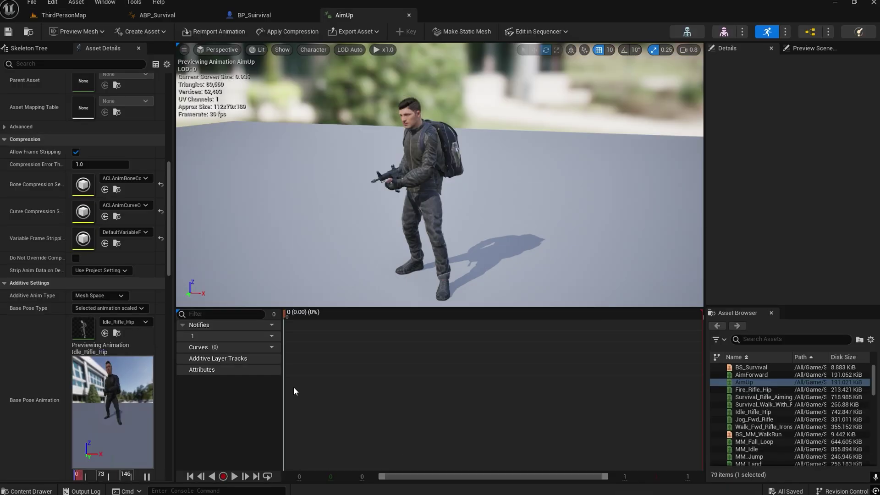
click(238, 477)
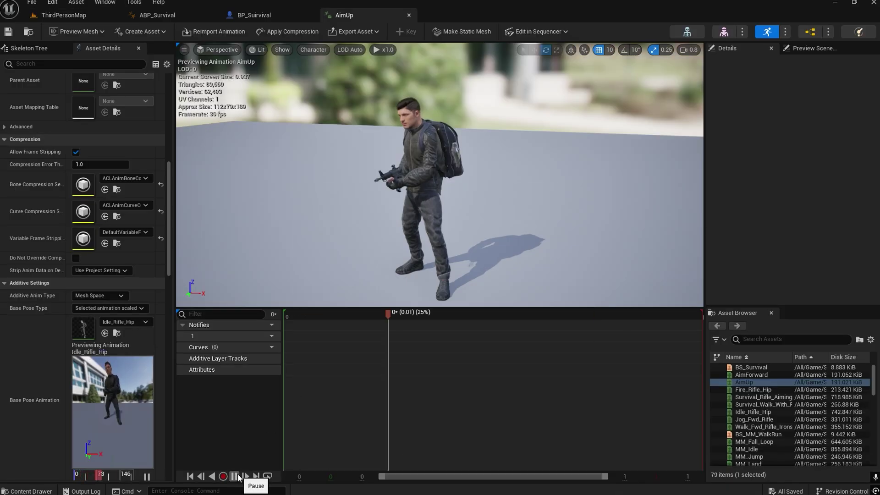
click(234, 476)
drag(296, 314, 280, 315)
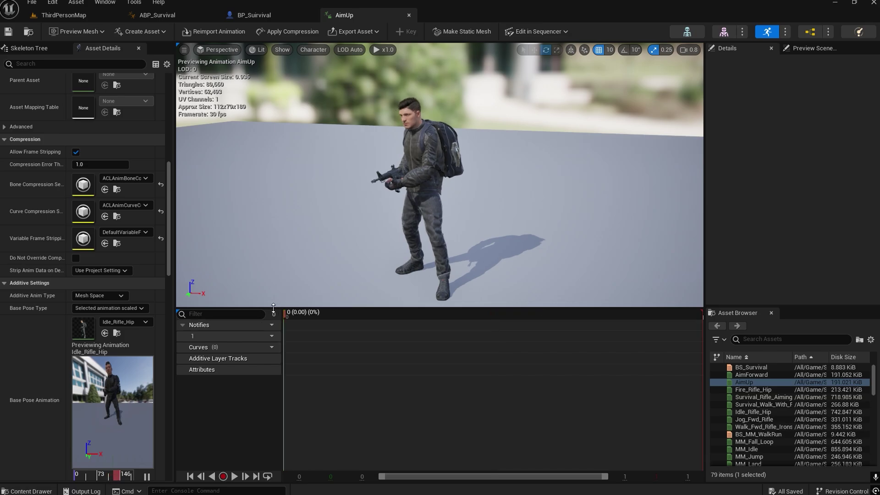
right_drag(342, 210, 309, 201)
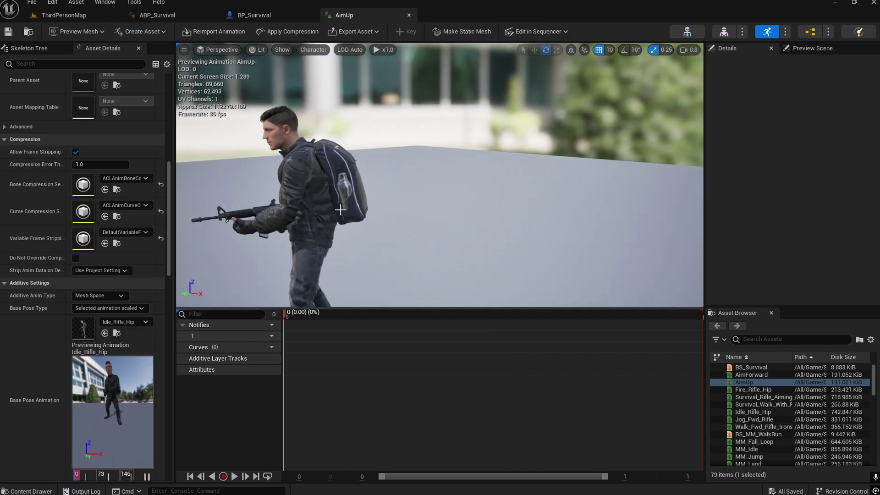
click(32, 49)
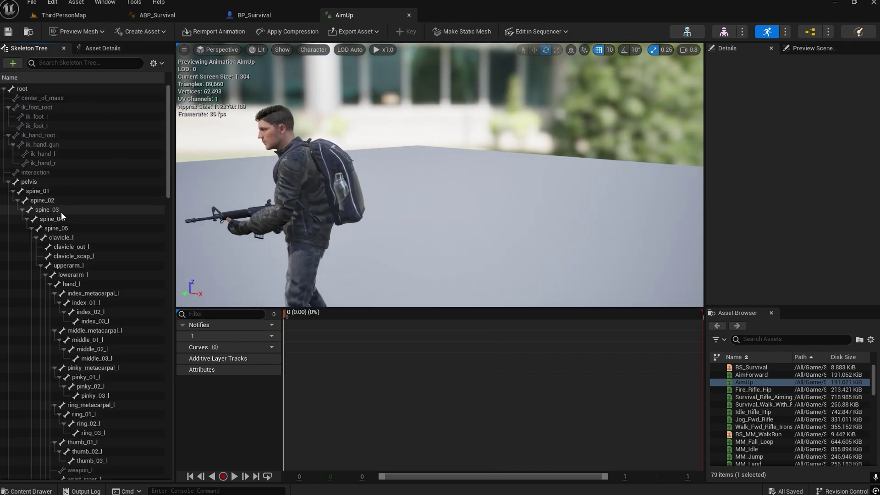
click(38, 191)
key(f)
right_drag(428, 162, 529, 178)
mouse_move(427, 165)
right_down()
mouse_move(433, 139)
mouse_move(436, 188)
mouse_move(436, 166)
right_up()
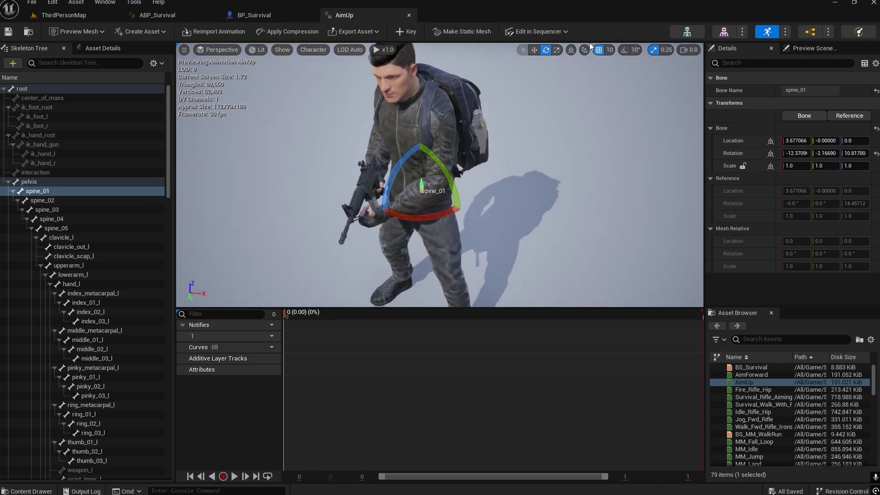
Rotate spine_01 back in world space so the rifle points upward.
click(570, 49)
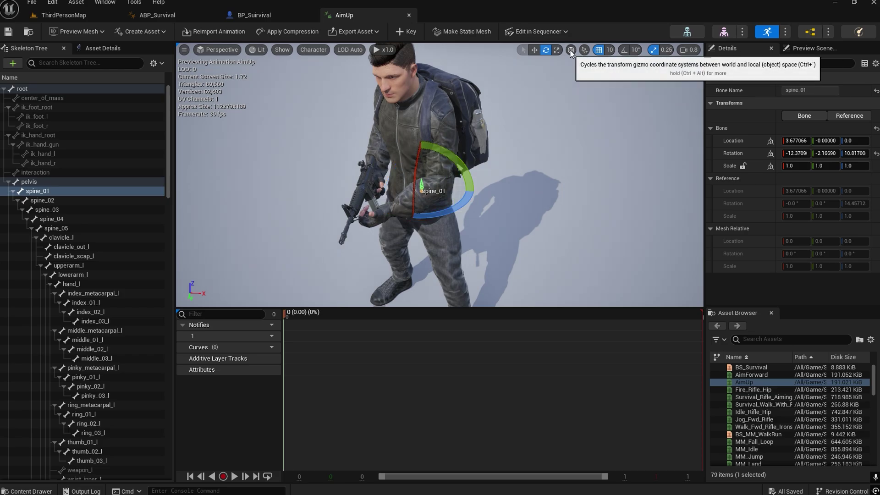
alt+drag(503, 145, 458, 140)
right_drag(458, 140, 486, 158)
drag(358, 133, 403, 137)
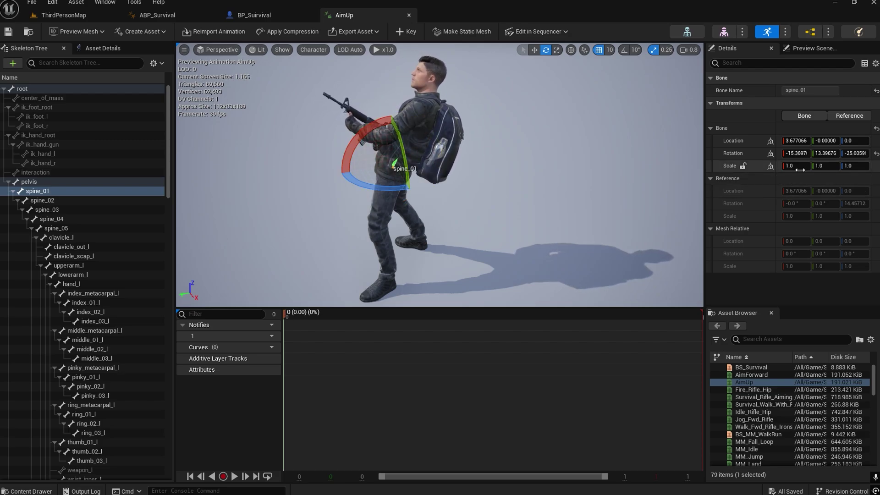
key(ctrl+z)
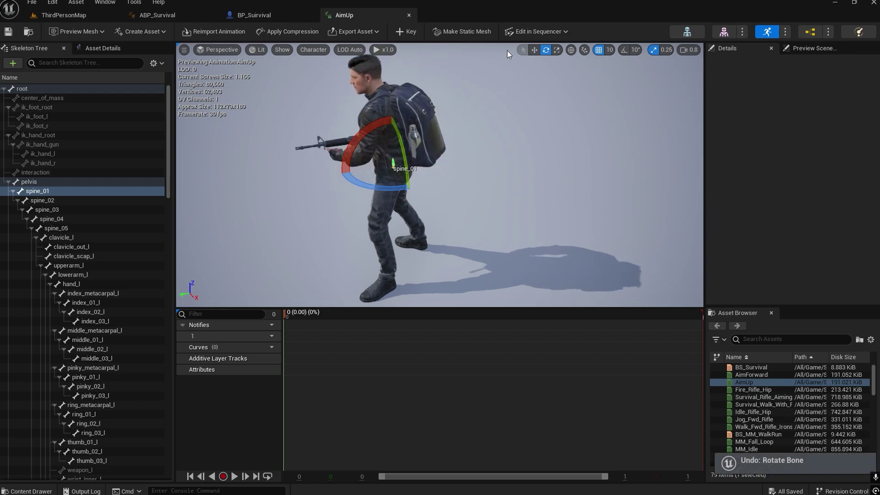
drag(399, 137, 381, 186)
right_drag(464, 174, 403, 175)
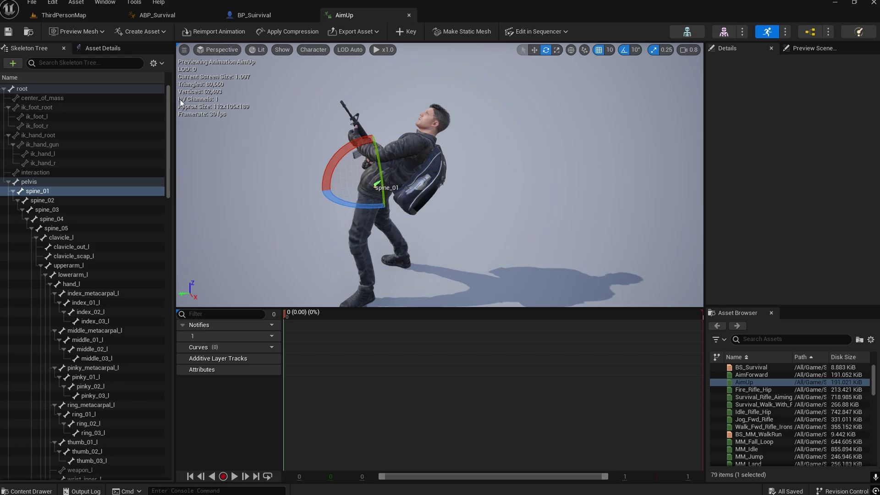
Key the spine_01 pose into AimUp, check it on the timeline, and close the editor.
click(406, 31)
drag(293, 312, 257, 320)
drag(605, 317, 285, 316)
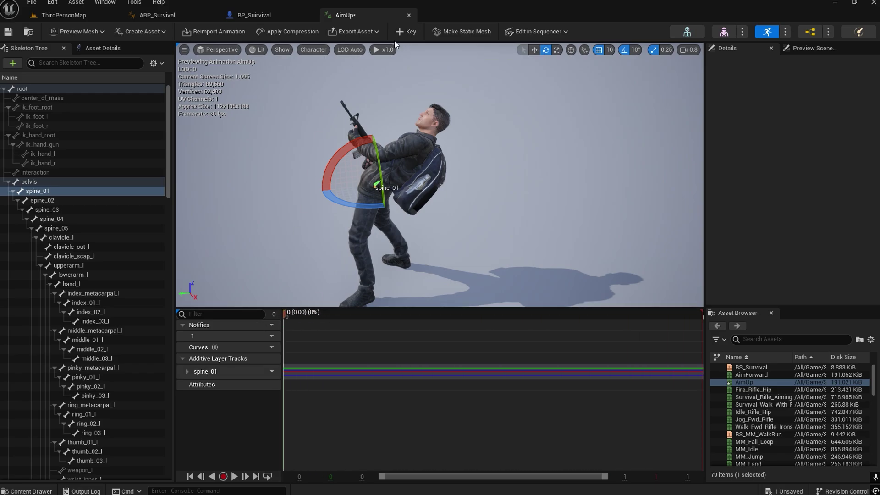
click(408, 15)
Duplicate AimForward in RifleAnimations, rename the copy AimDown, and open it.
click(64, 15)
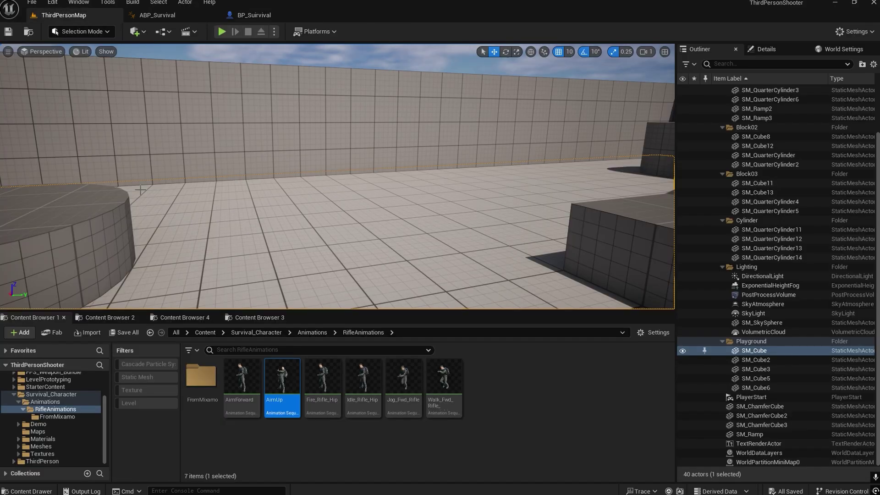
click(248, 378)
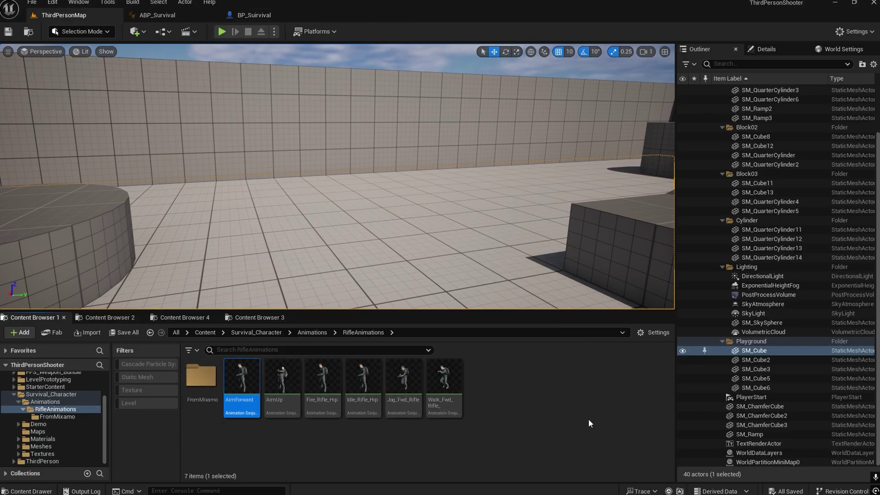
key(ctrl+d)
key(BackSpace)
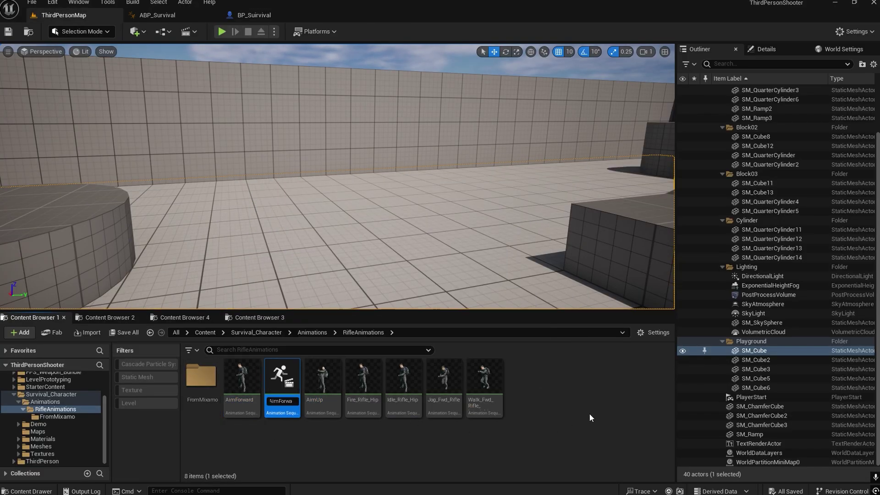
text(AimDown)
key(Return)
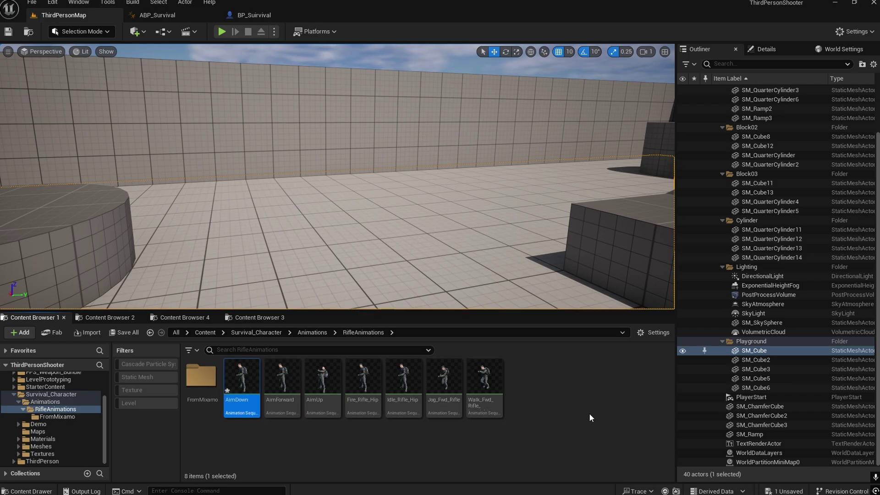
double_click(241, 378)
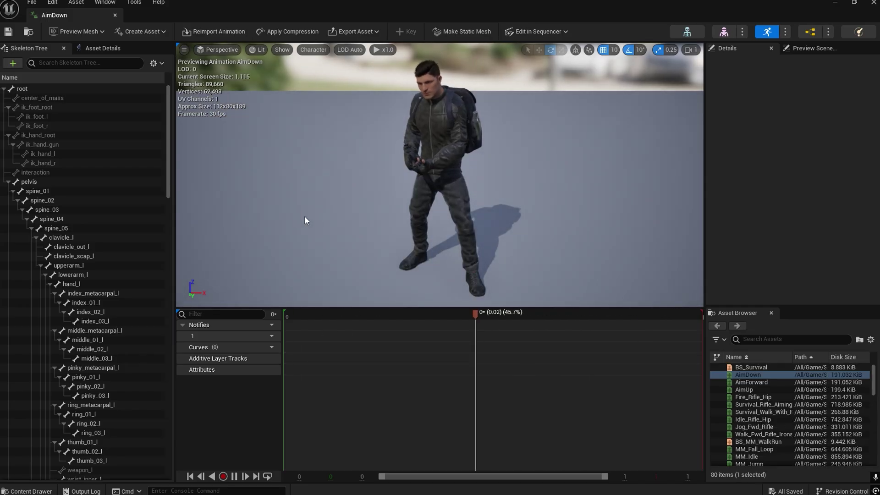
Rotate spine_01 forward about 60° in world space so AimDown's rifle points down.
drag(298, 320, 274, 322)
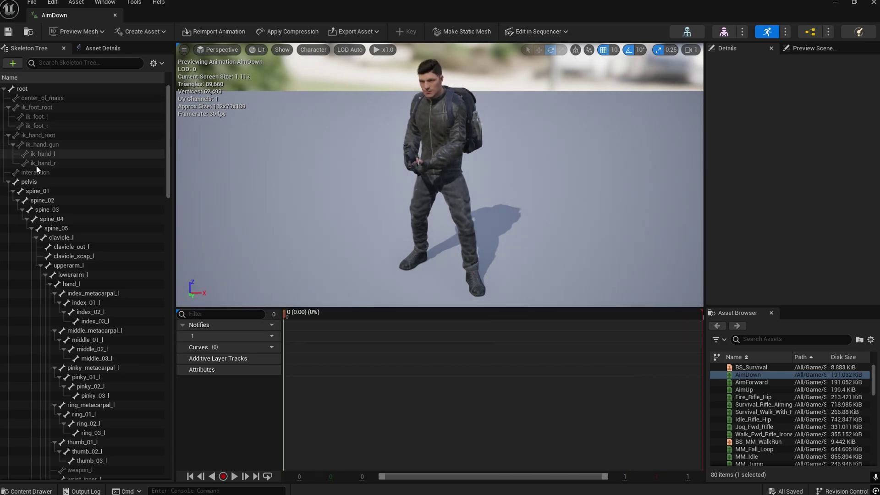
click(57, 193)
alt+drag(523, 149, 404, 130)
click(576, 50)
drag(434, 146, 393, 173)
mouse_move(474, 163)
right_down()
mouse_move(357, 160)
mouse_move(474, 163)
right_up()
key(d)
key(a)
drag(471, 143, 554, 124)
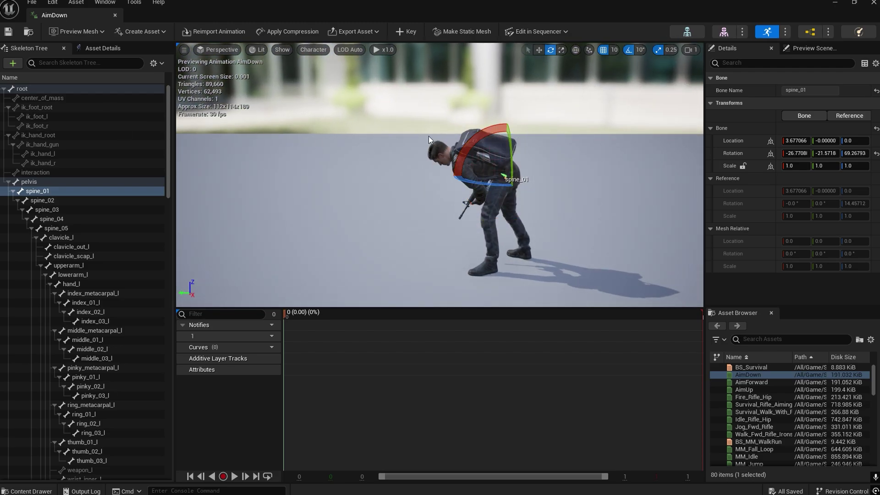
Save and key the spine_01 bend, then close the AimDown animation.
click(8, 32)
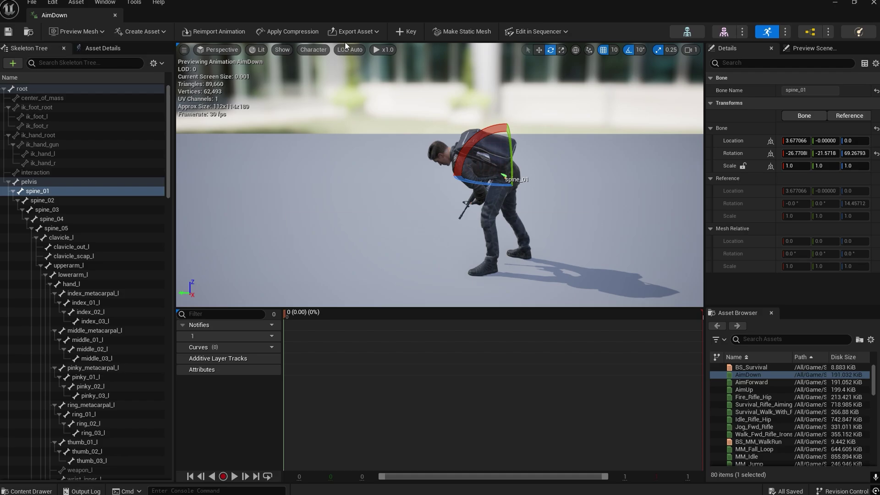
click(398, 33)
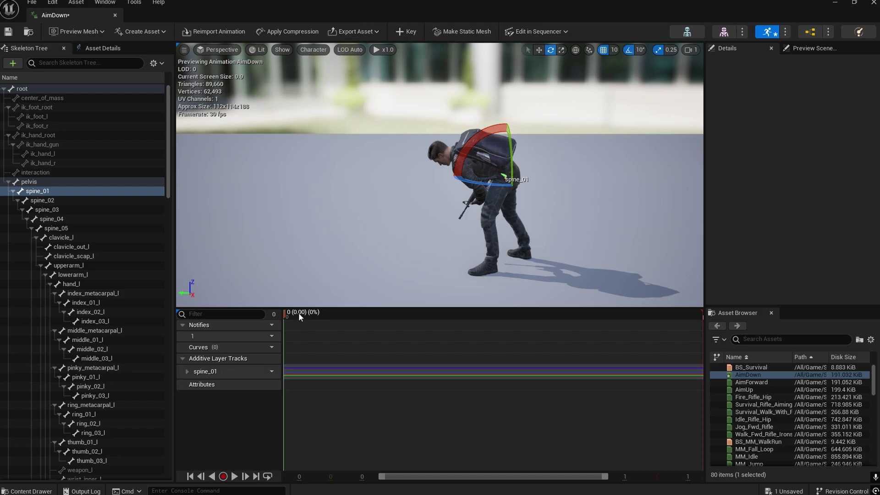
click(115, 15)
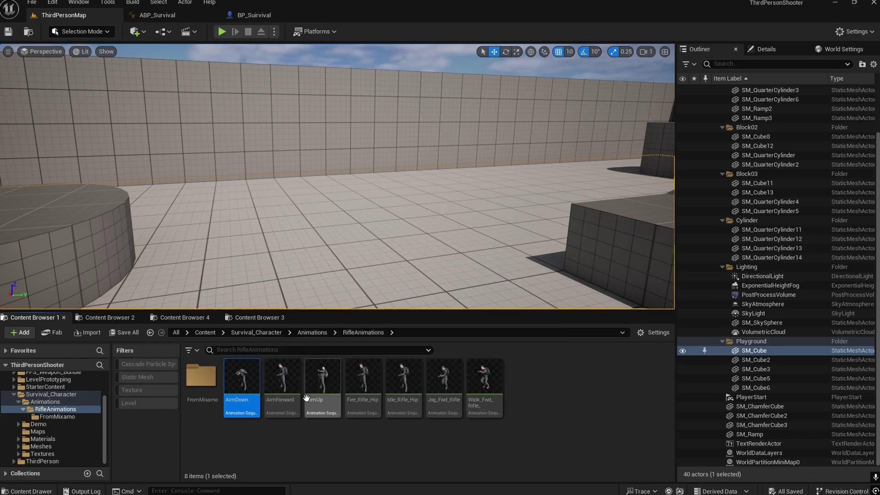
Browse from Animations up to Survival_Character > Meshes and open AO_Survival.
mouse_move(325, 407)
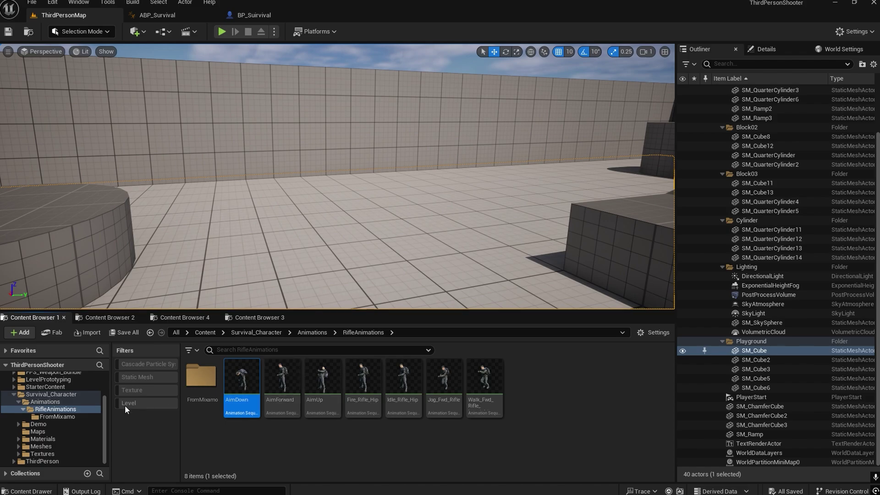
click(64, 400)
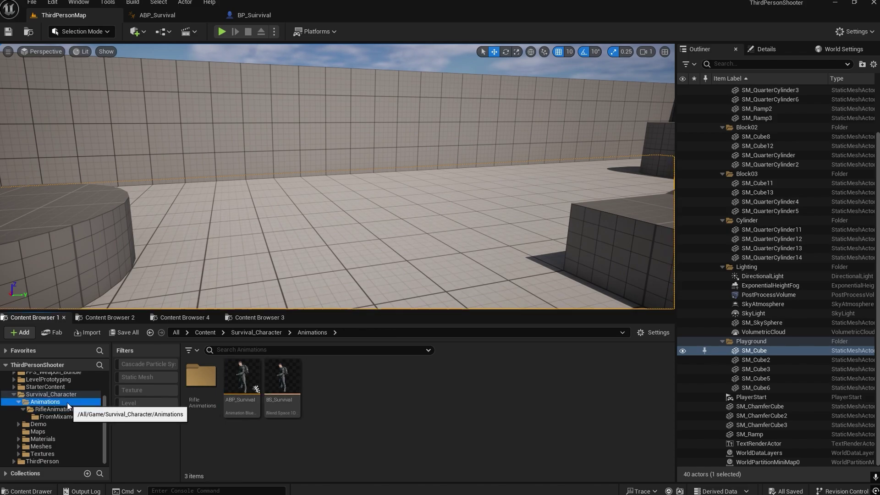
click(62, 394)
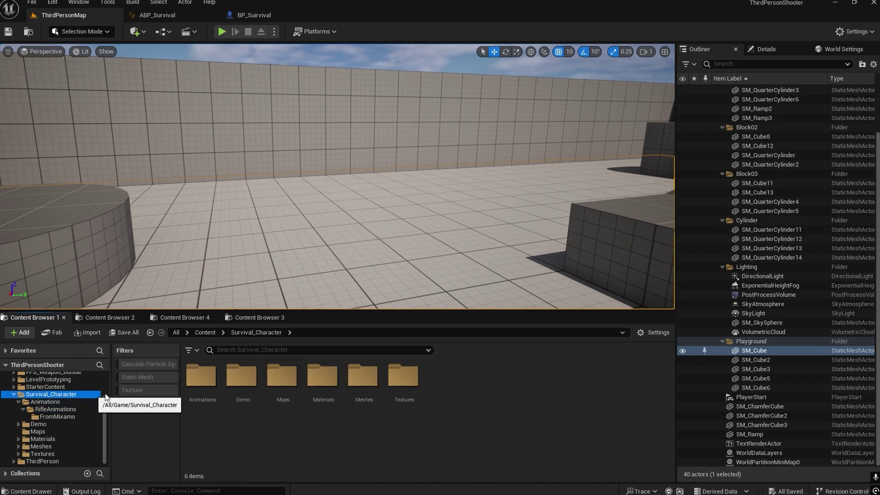
double_click(369, 378)
click(243, 378)
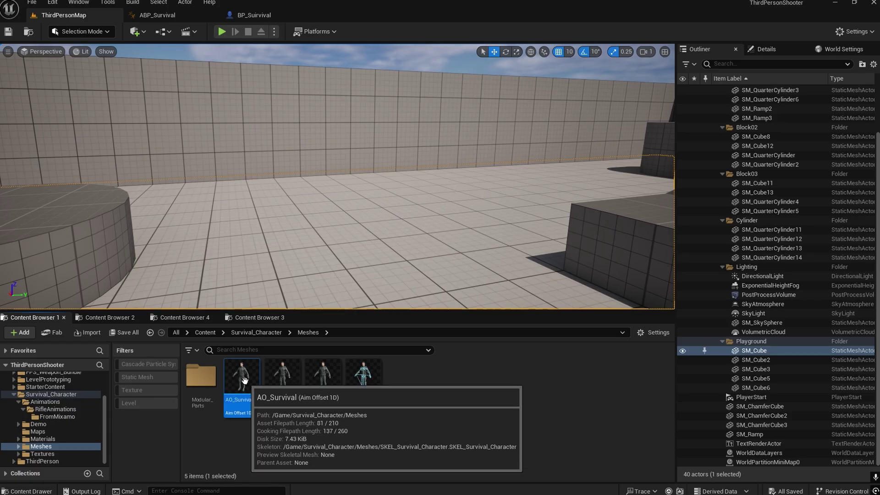
double_click(244, 379)
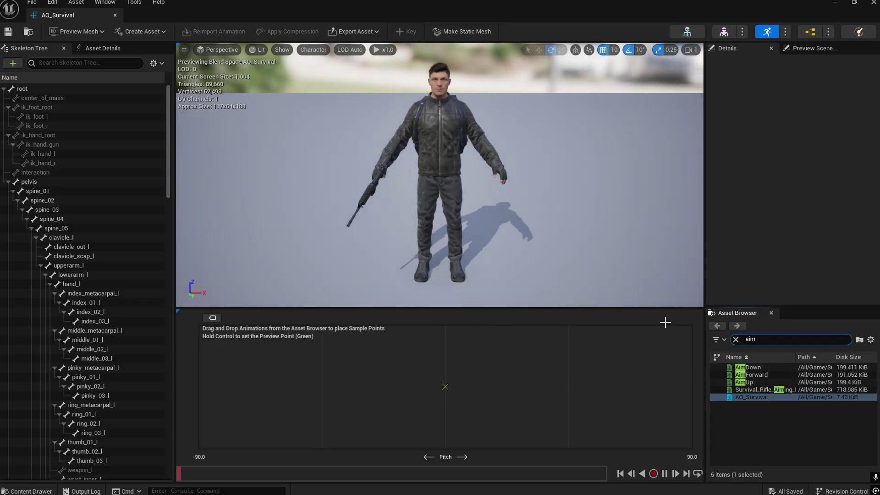
Place AimDown, AimForward and AimUp at Pitch -90, 0 and 90, then save and close AO_Survival.
mouse_move(754, 368)
drag(753, 368, 205, 386)
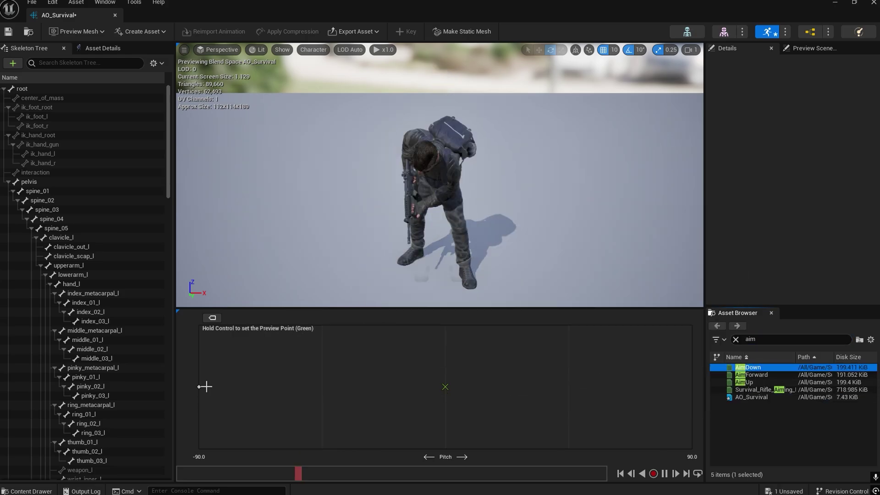
drag(752, 374, 462, 389)
drag(744, 382, 692, 387)
key(ctrl)
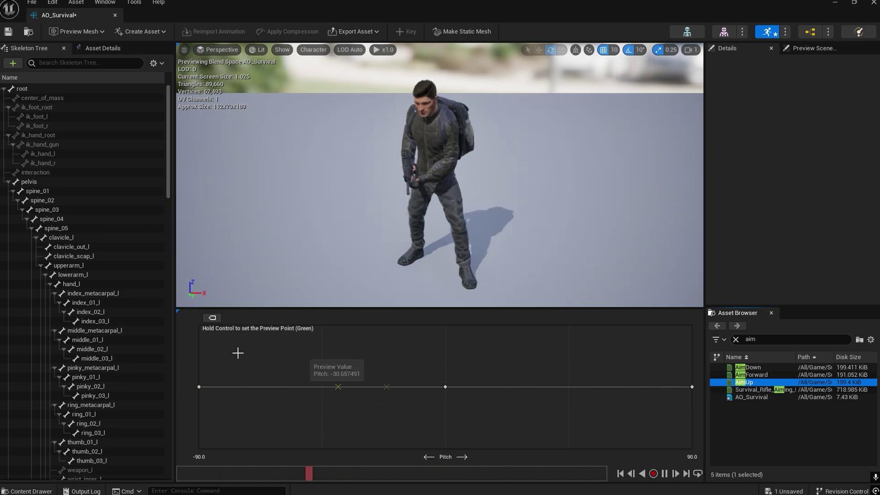
click(12, 33)
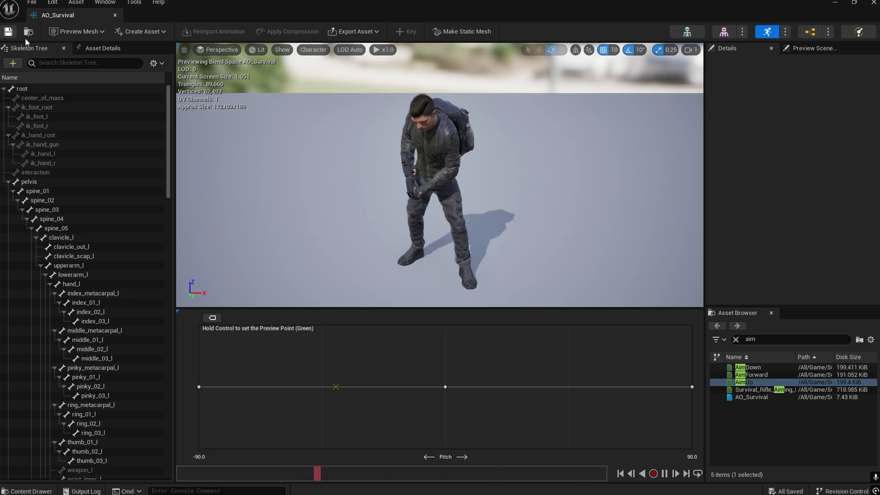
click(115, 15)
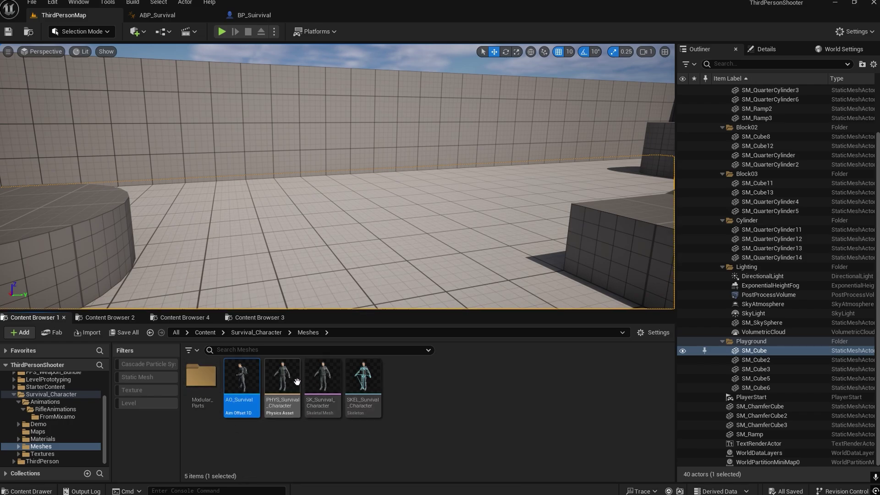
Return to ABP_Survival's top-level AnimGraph and shift Output Pose right to make room.
click(155, 16)
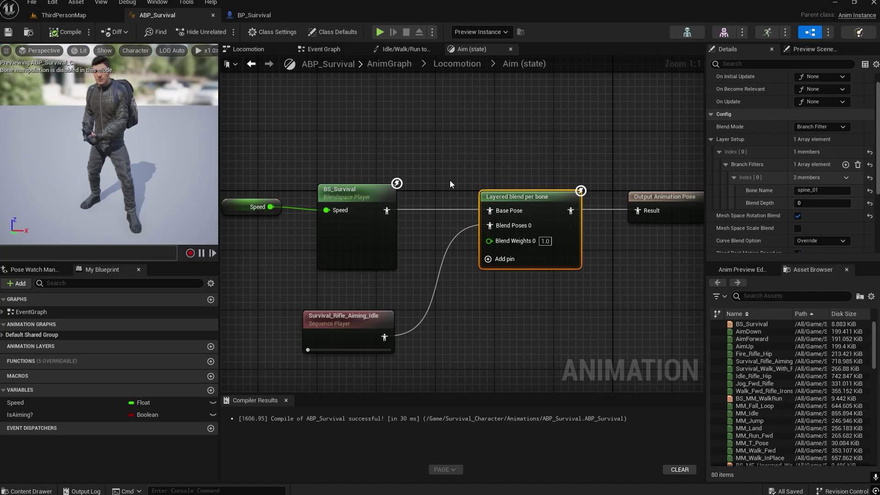
scroll(426, 164, down, 3)
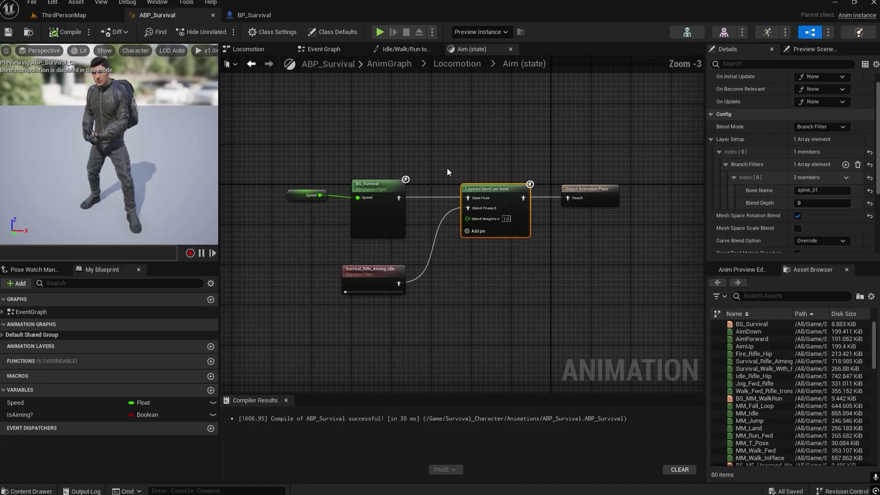
click(457, 64)
click(406, 65)
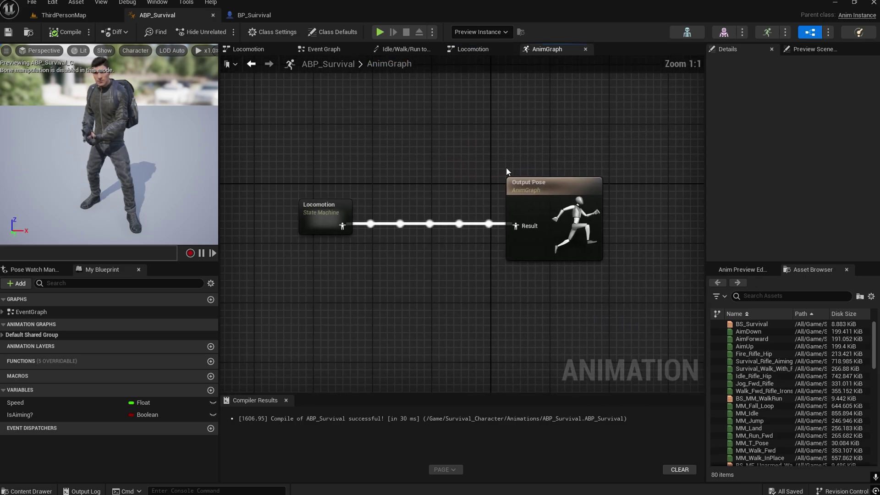
drag(535, 191, 568, 197)
Insert a DefaultSlot node after Locomotion's pose output and line up the three nodes.
drag(337, 223, 339, 225)
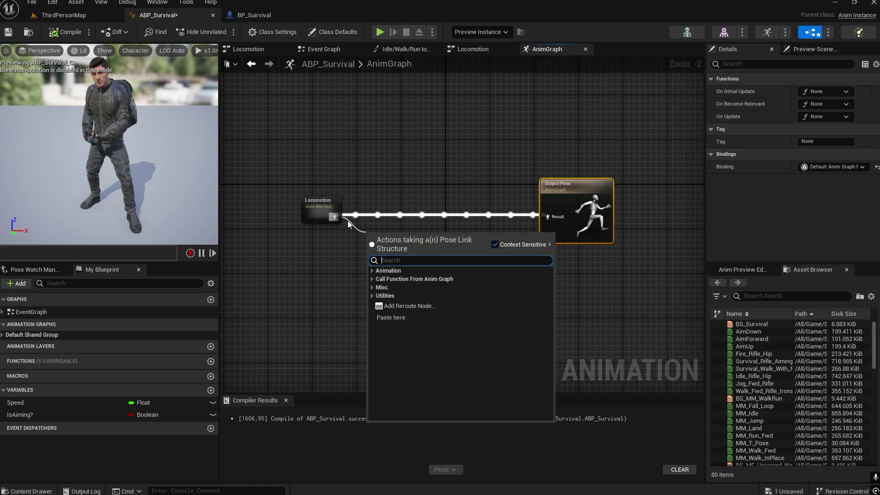
text(defa)
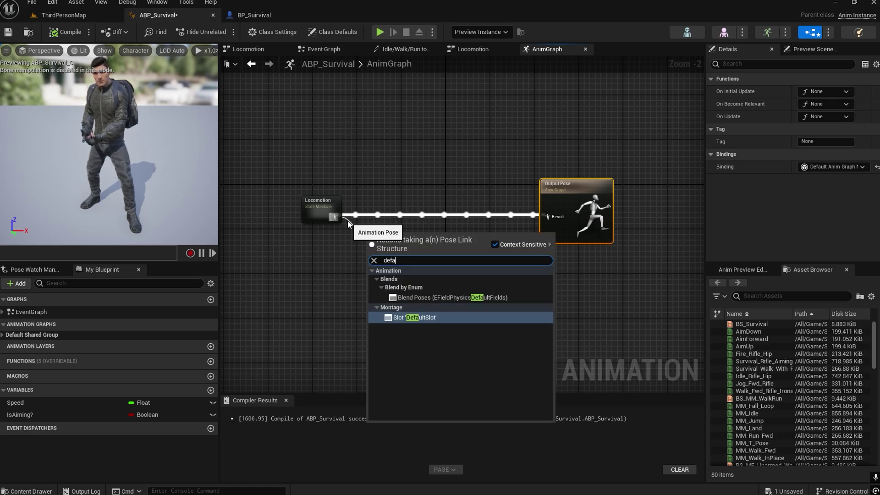
key(Return)
drag(385, 231, 448, 222)
scroll(405, 202, up, 2)
scroll(405, 200, down, 2)
scroll(433, 223, up, 1)
right_drag(322, 217, 509, 221)
drag(420, 203, 434, 260)
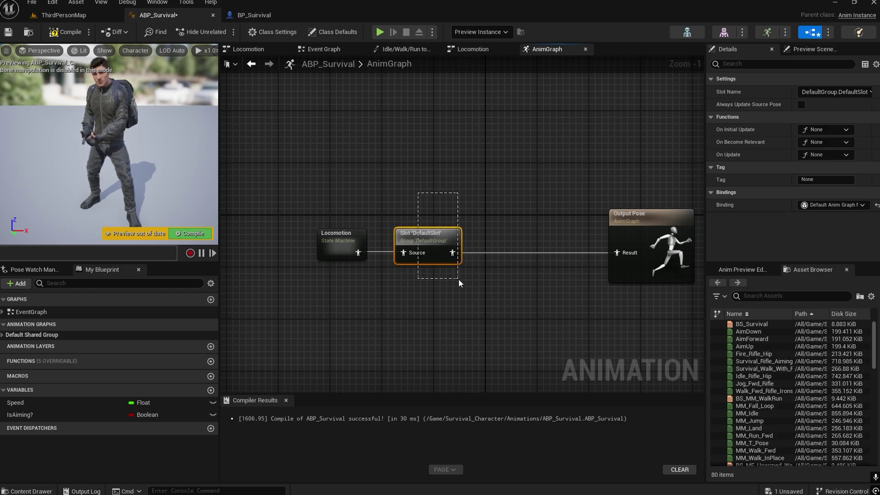
Search 'ao' in the Asset Browser and place an AO_Survival aim offset node.
right_drag(438, 277, 492, 224)
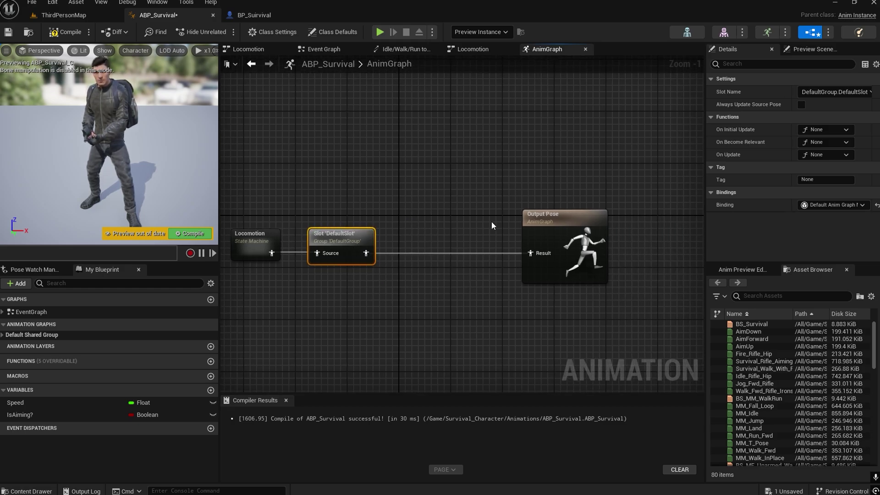
click(545, 219)
click(747, 297)
text(ao)
drag(774, 328, 452, 270)
Wire the slot into AO_Survival's Base Pose and its output into Output Pose Result.
drag(366, 253, 532, 255)
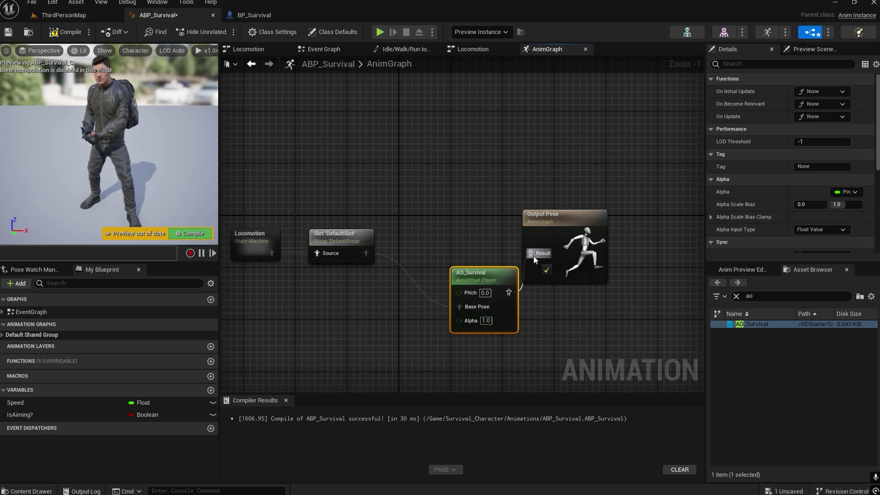
drag(564, 215, 609, 221)
drag(478, 275, 467, 232)
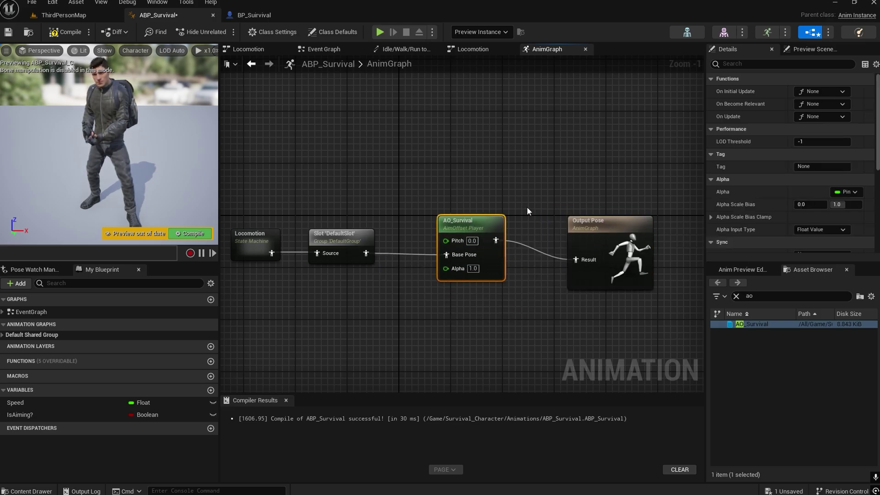
drag(602, 235, 602, 223)
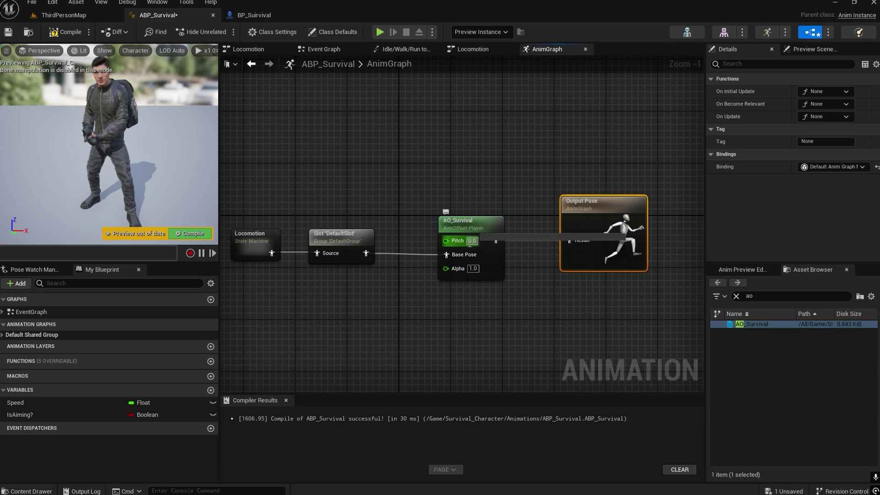
drag(496, 241, 578, 240)
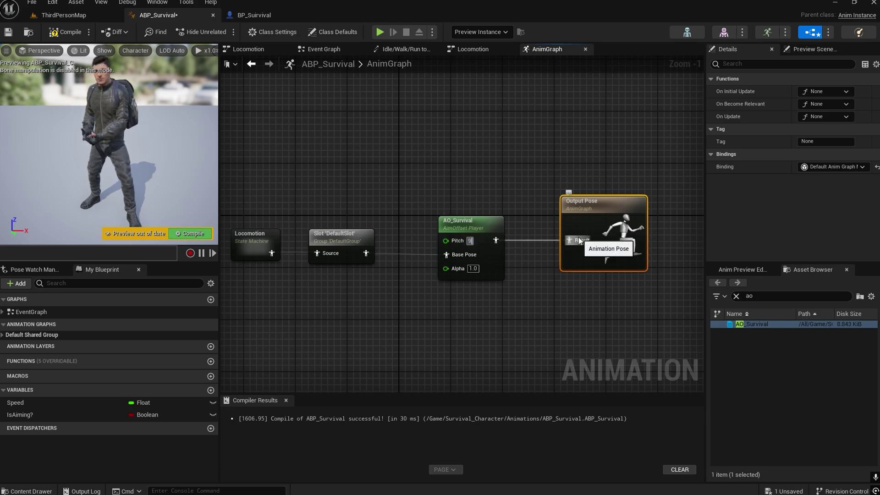
Set the aim offset Pitch to -90 and recompile to preview the downward aim.
click(188, 235)
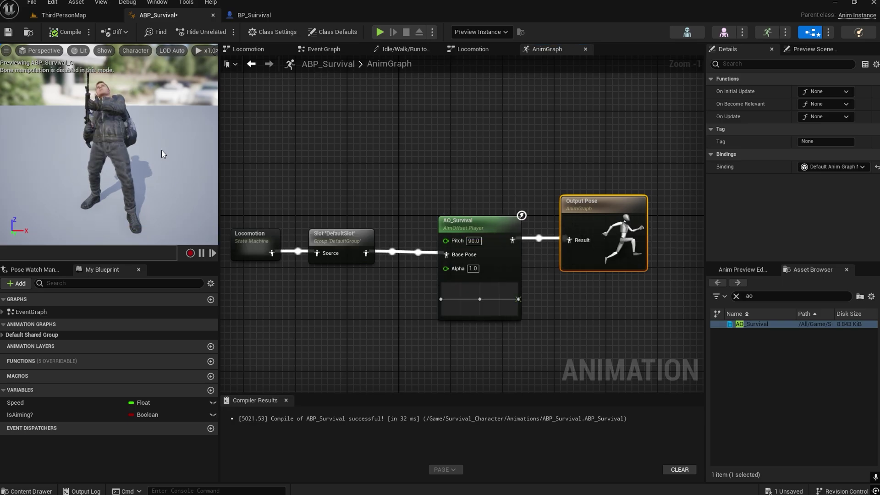
drag(157, 147, 155, 161)
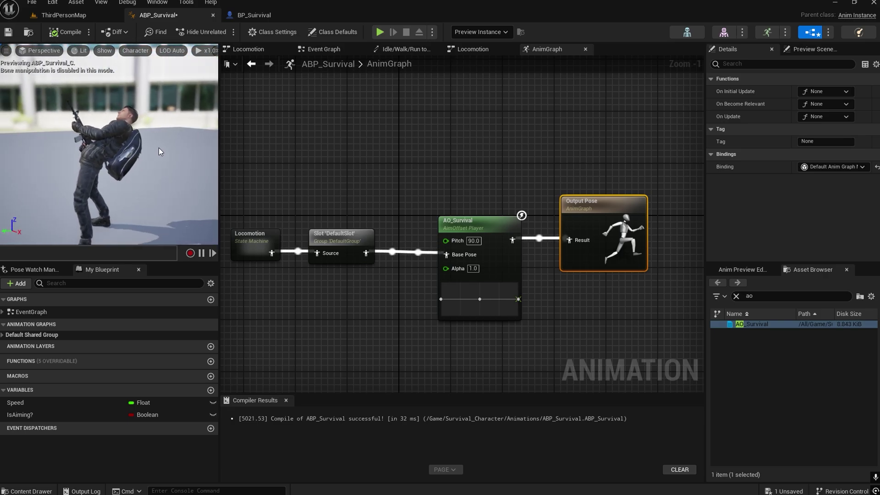
click(476, 243)
text(-90)
key(Return)
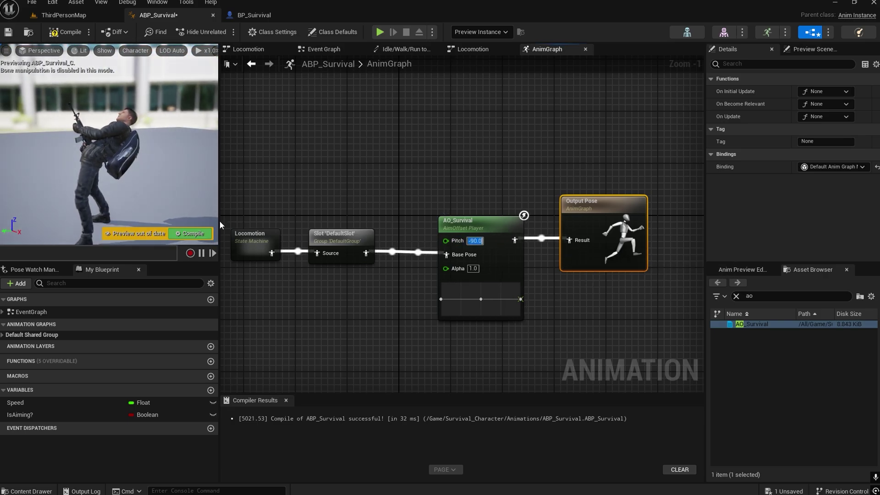
click(196, 235)
drag(183, 178, 154, 176)
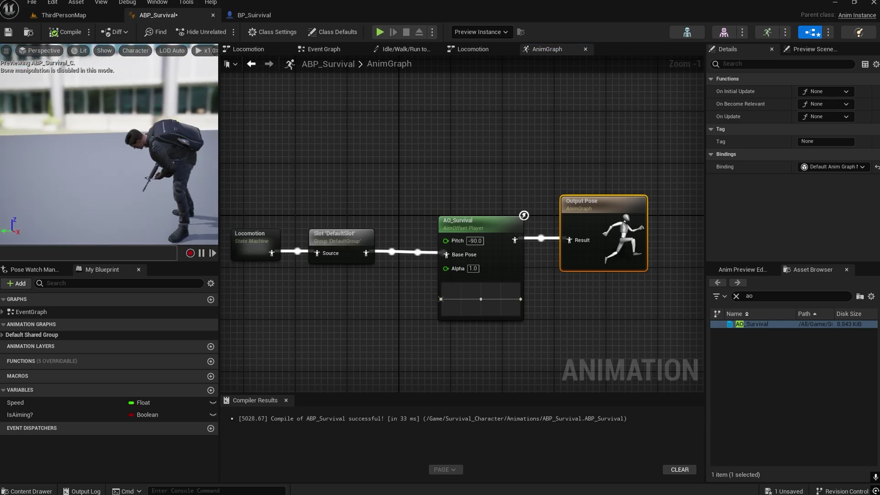
Reset Pitch to 0, recompile for the forward aim, and reposition the AO_Survival node.
click(475, 241)
text(-0)
key(Return)
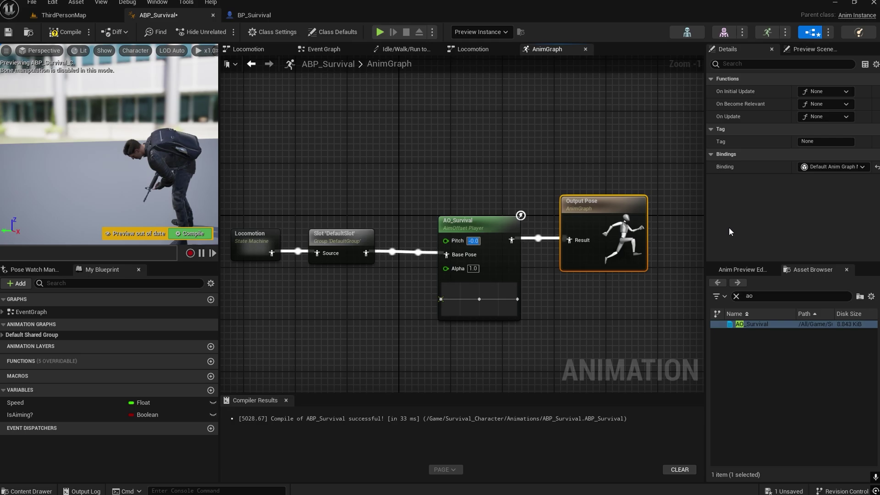
click(201, 236)
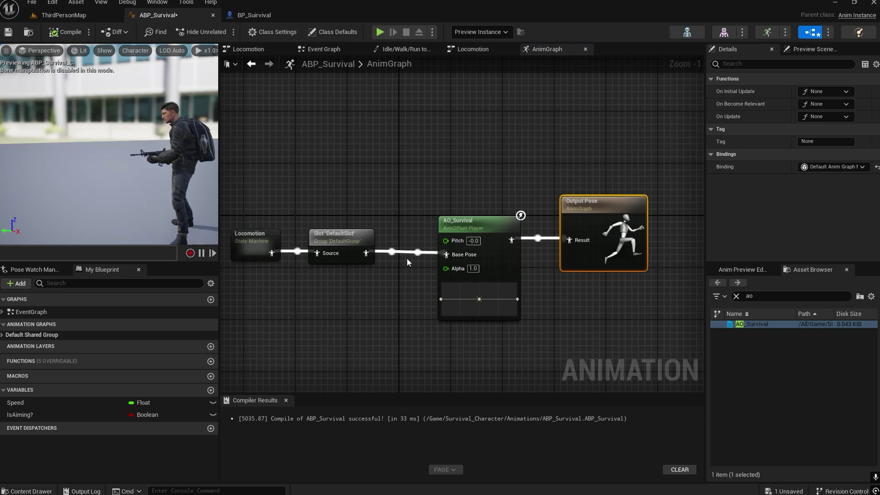
right_drag(400, 214, 422, 230)
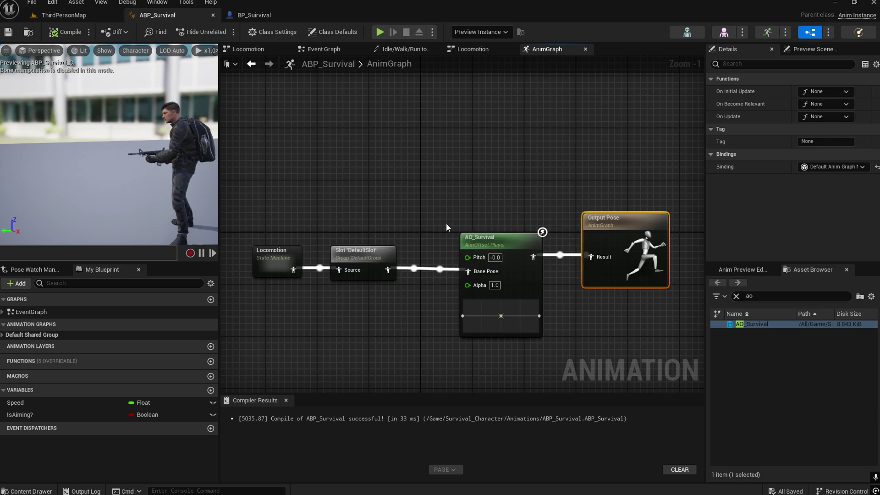
drag(488, 243, 488, 224)
drag(469, 238, 400, 200)
Promote the aim offset's Pitch input to a variable named Pitch, then compile and save.
click(399, 158)
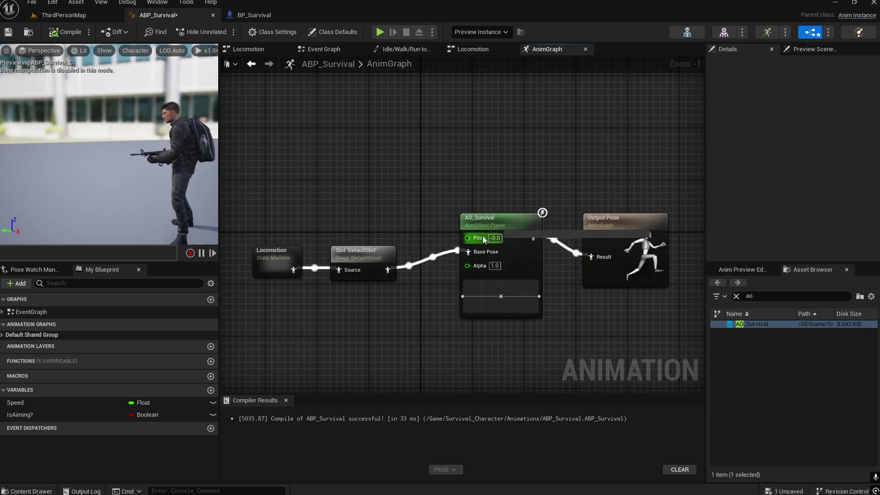
right_click(466, 238)
click(510, 263)
click(402, 194)
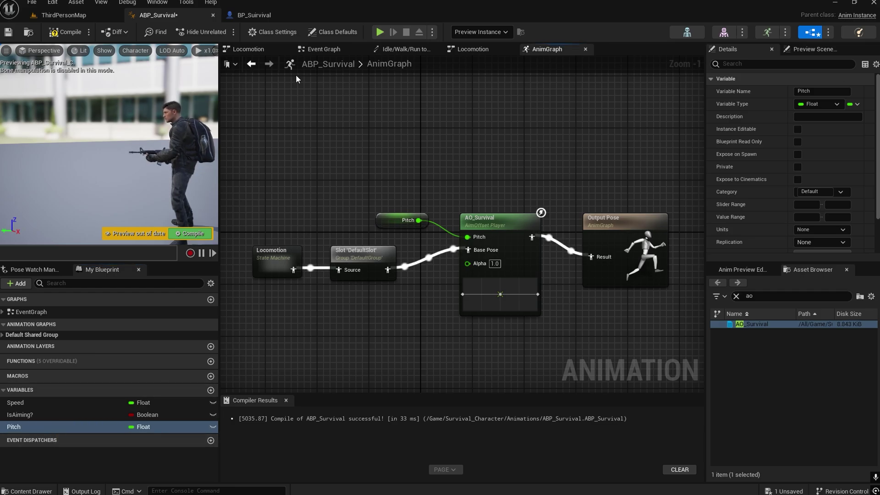
key(F7)
key(ctrl+s)
Switch to the Event Graph and pan along the update animation logic.
click(321, 49)
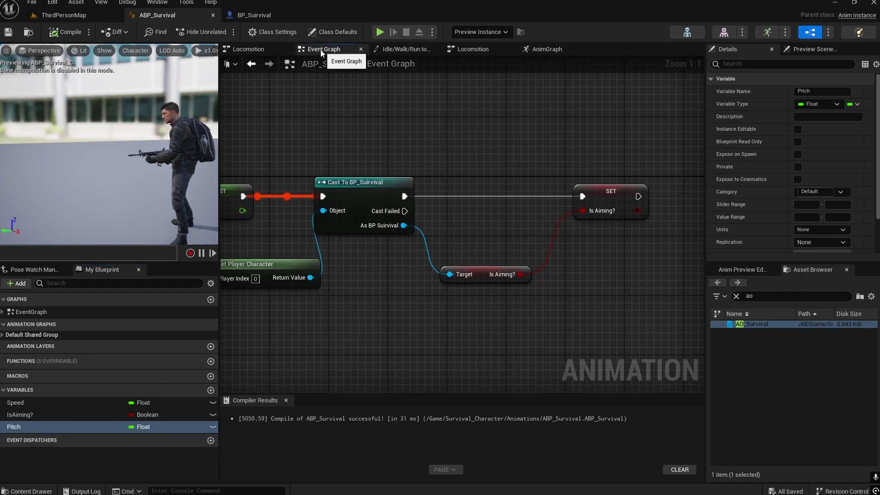
right_drag(409, 153, 544, 180)
scroll(495, 183, down, 4)
right_drag(404, 242, 513, 246)
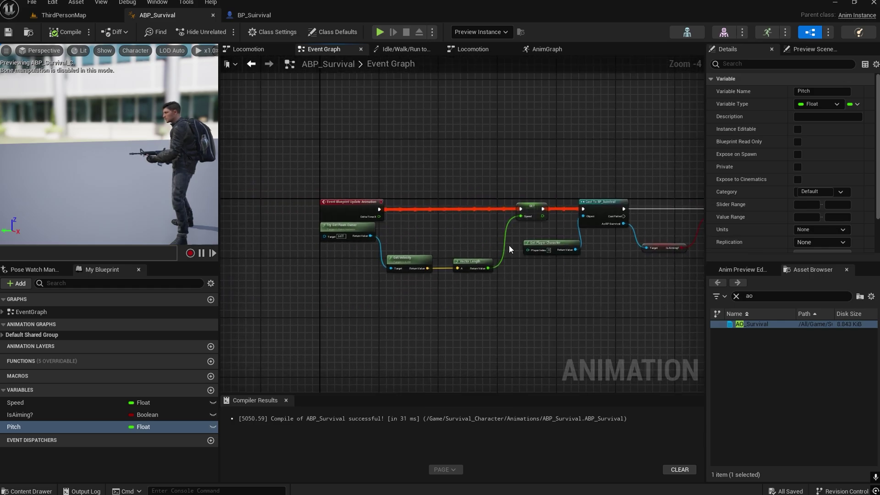
scroll(343, 198, up, 4)
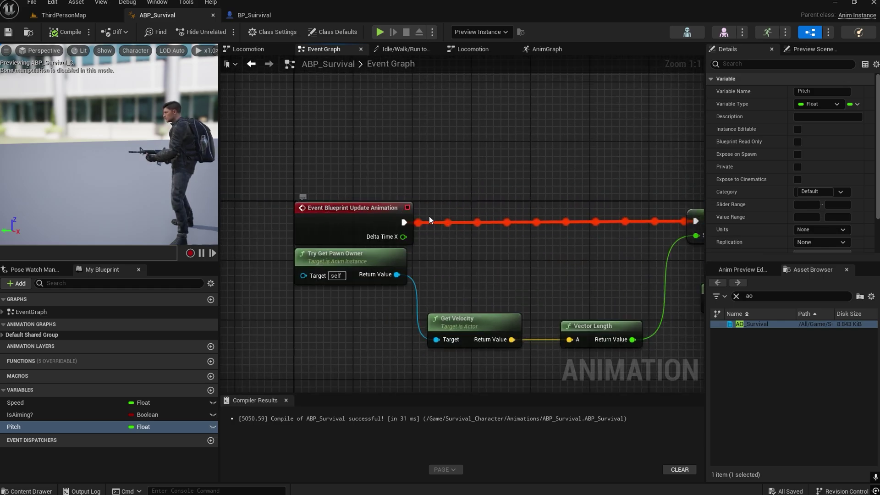
scroll(443, 218, down, 4)
scroll(444, 218, up, 1)
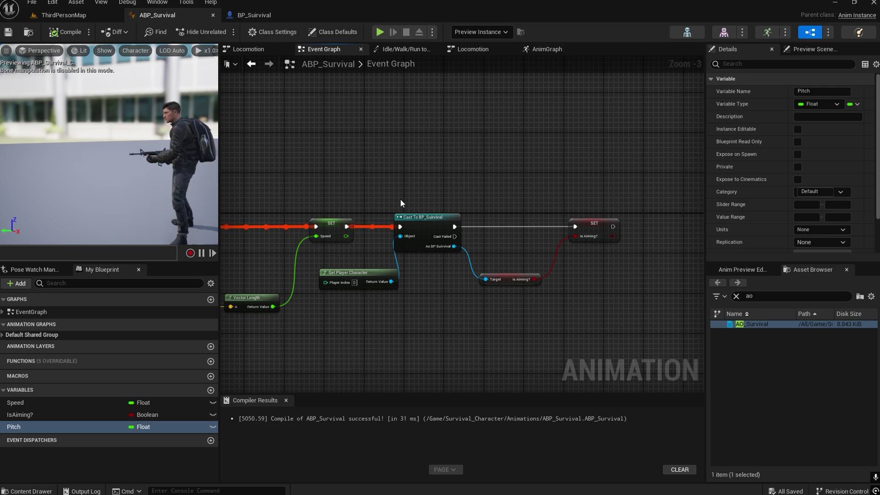
Move the cast nodes aside and route the Speed setter into a new Sequence node.
drag(374, 183, 592, 337)
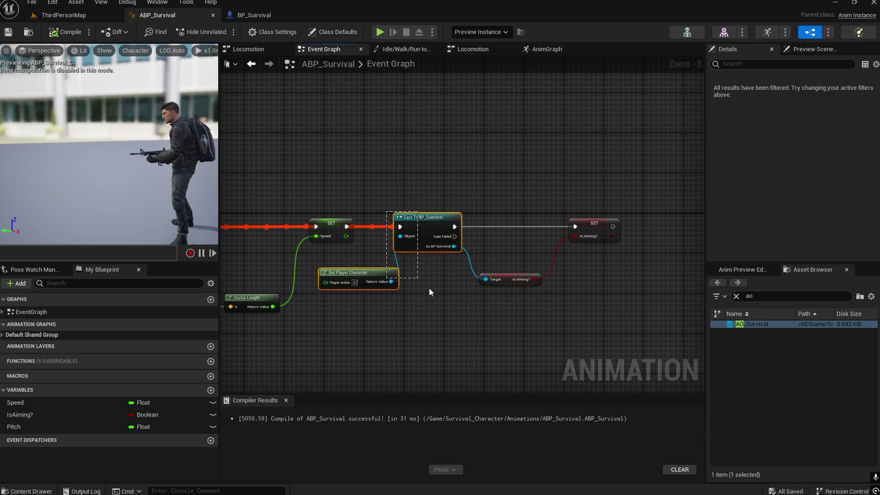
drag(422, 221, 554, 224)
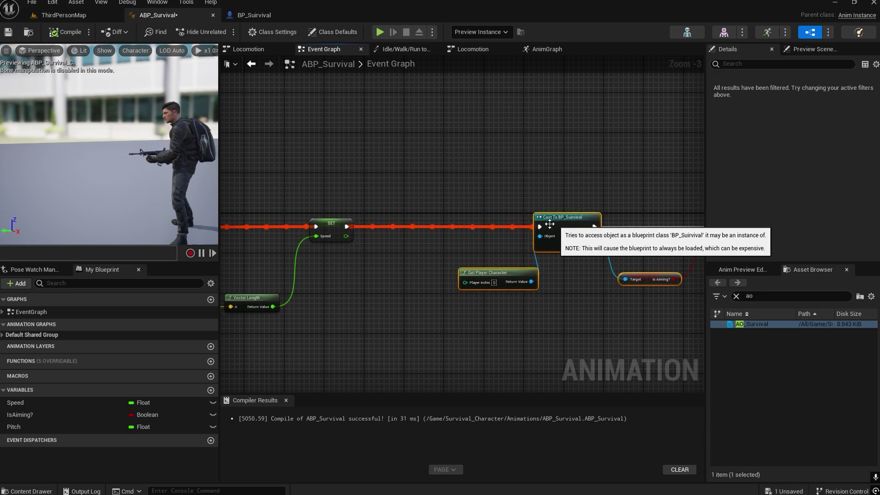
scroll(396, 207, up, 2)
click(396, 207)
drag(332, 233, 582, 233)
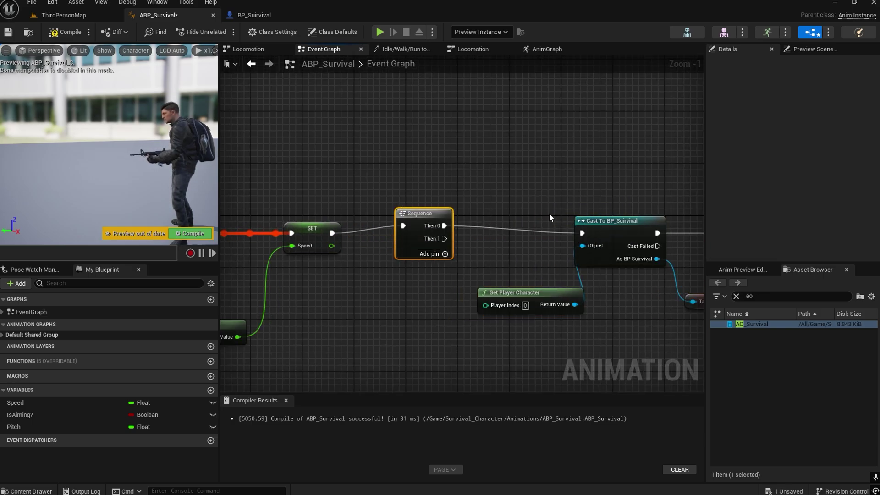
scroll(390, 201, down, 3)
Rearrange the cast group and Sequence, then paste a Try Get Pawn Owner node.
drag(373, 188, 612, 301)
drag(451, 205, 495, 204)
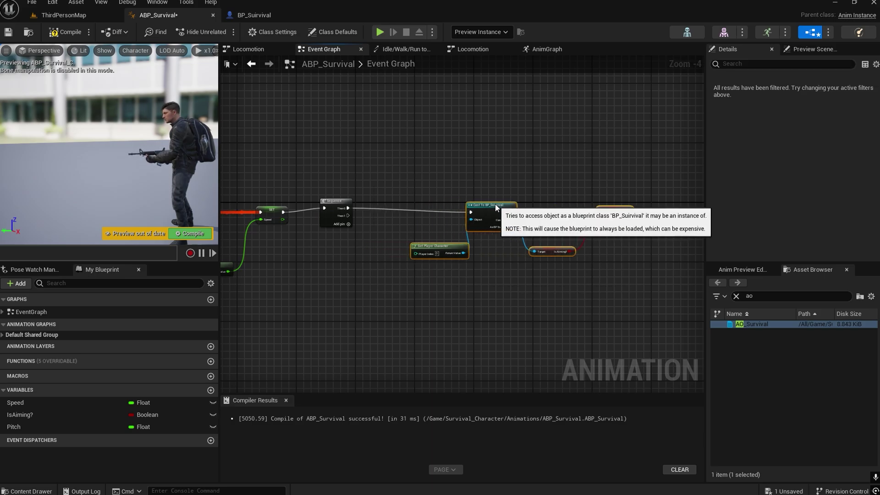
drag(341, 202, 320, 236)
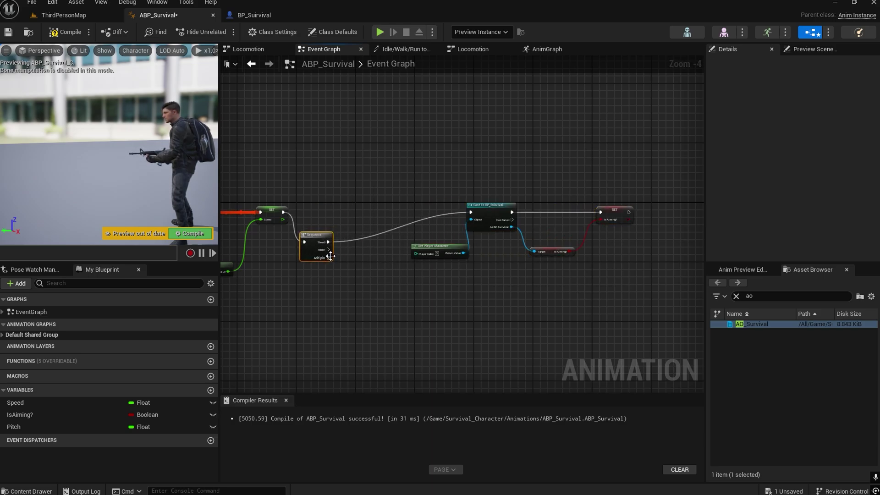
scroll(329, 254, up, 2)
right_drag(505, 242, 788, 246)
right_drag(316, 248, 191, 260)
key(ctrl+v)
right_drag(495, 300, 410, 269)
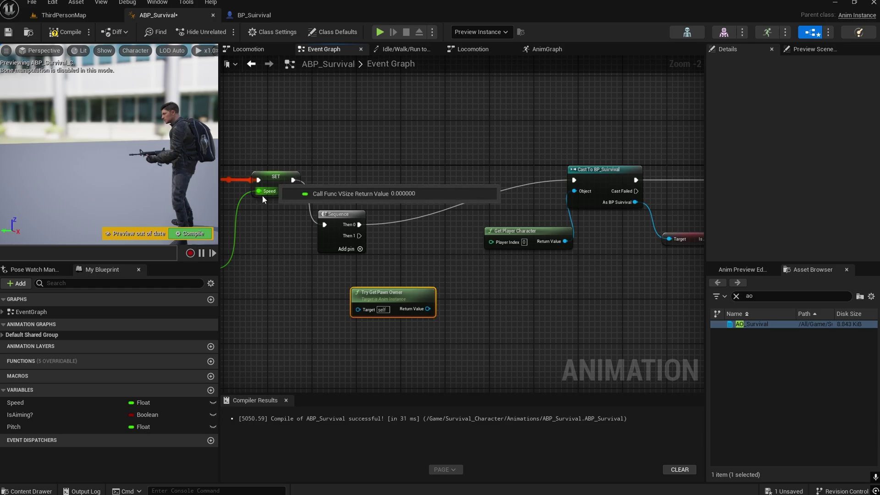
Add Get Base Aim Rotation from the pawn owner and split its output into roll, pitch, yaw.
drag(428, 310, 476, 319)
text(g)
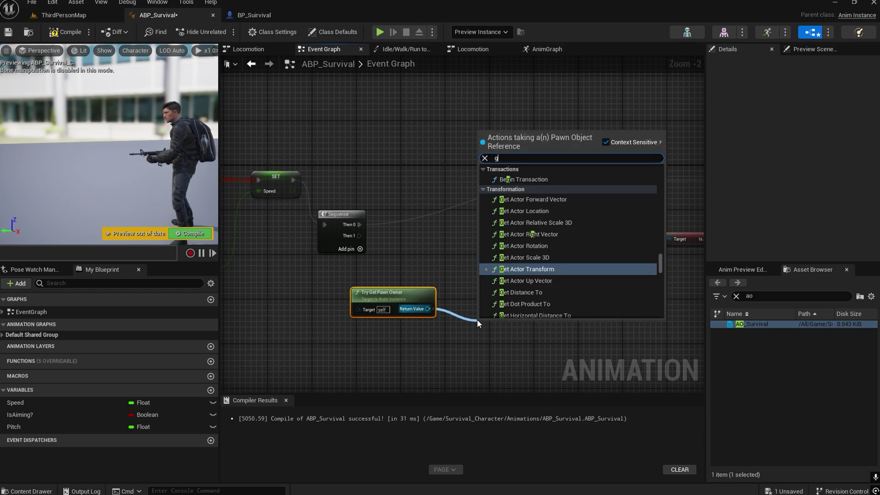
text(et aim)
key(Return)
drag(522, 293, 496, 292)
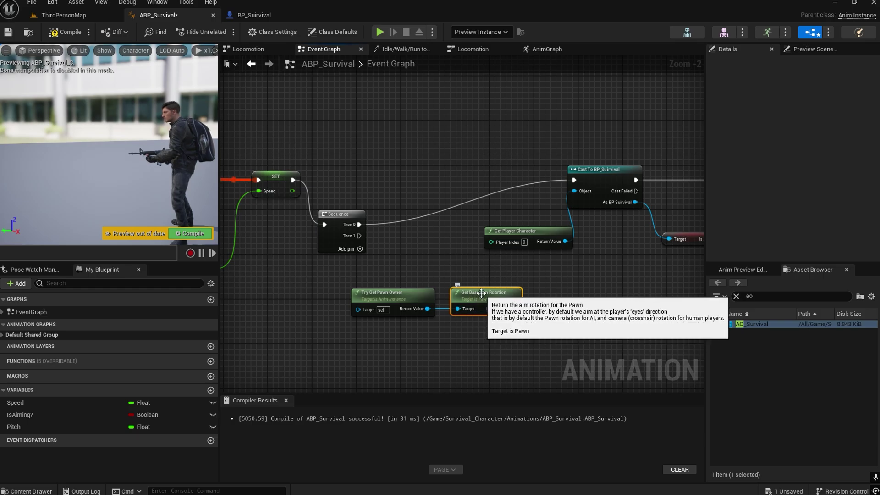
right_drag(548, 322, 540, 260)
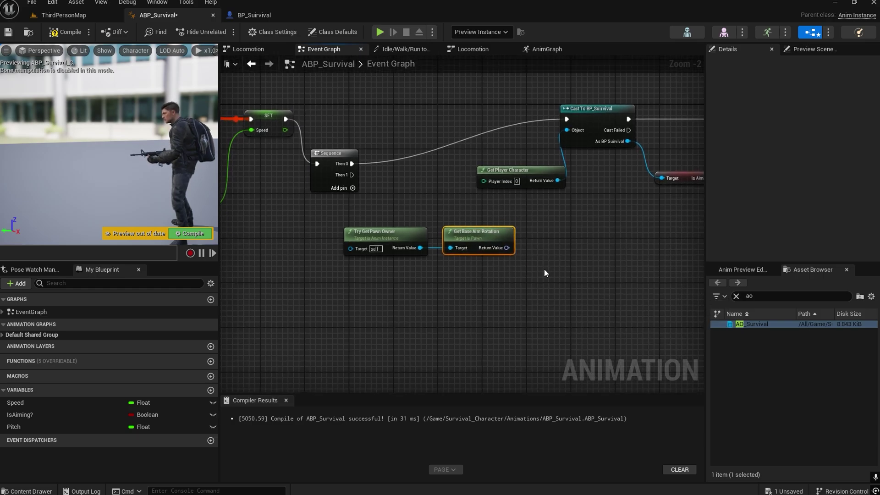
right_click(510, 248)
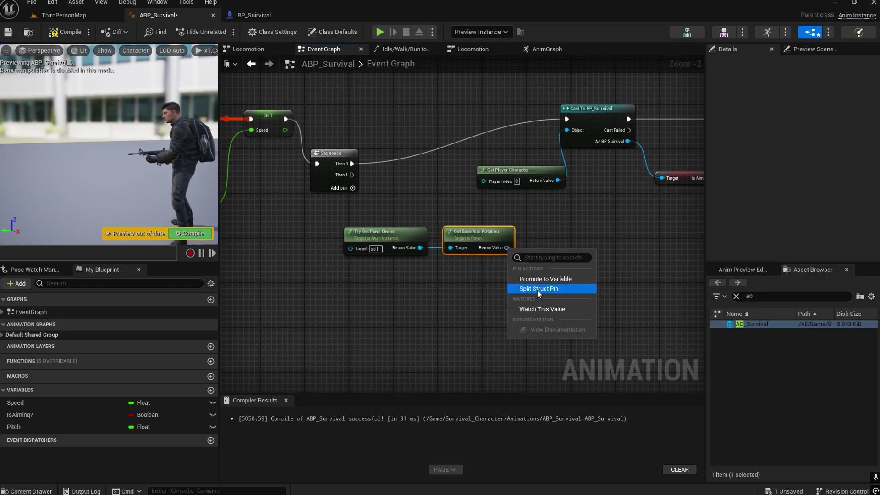
click(535, 289)
right_drag(567, 260, 529, 265)
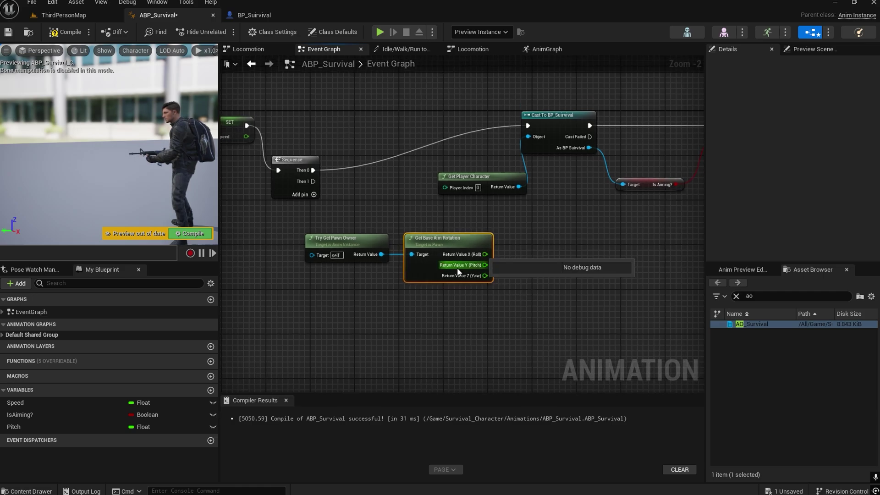
Reposition the rotation nodes and add a Branch driven by Sequence Then 1.
drag(485, 265, 518, 253)
click(405, 201)
drag(359, 212, 470, 294)
drag(453, 240, 419, 274)
click(380, 216)
click(397, 218)
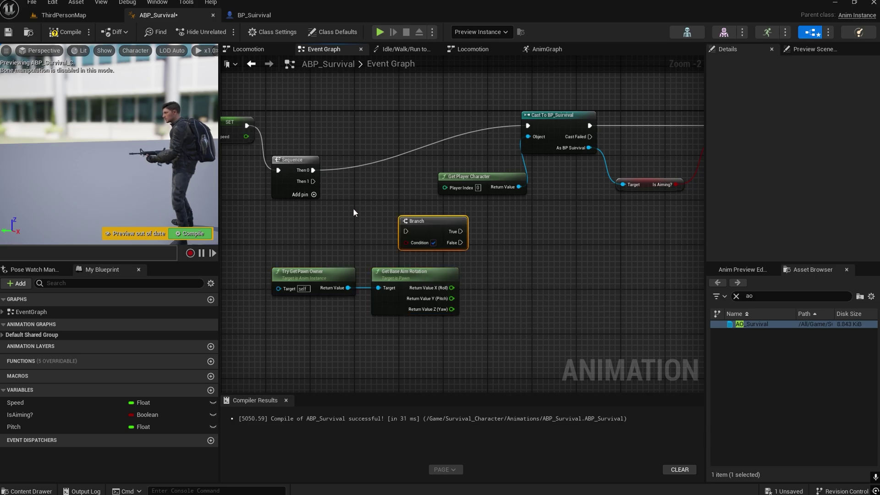
drag(313, 181, 484, 220)
drag(451, 298, 508, 312)
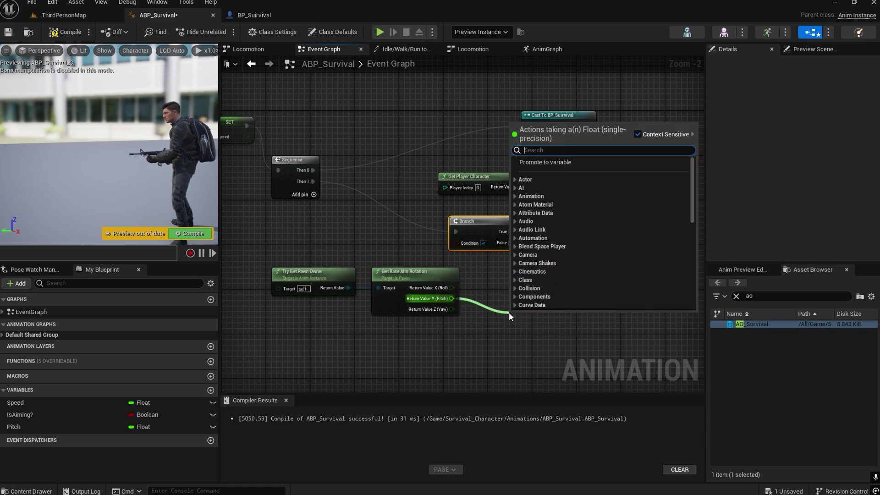
Feed pitch into a >= 180 comparison wired to the Branch condition.
text(>=)
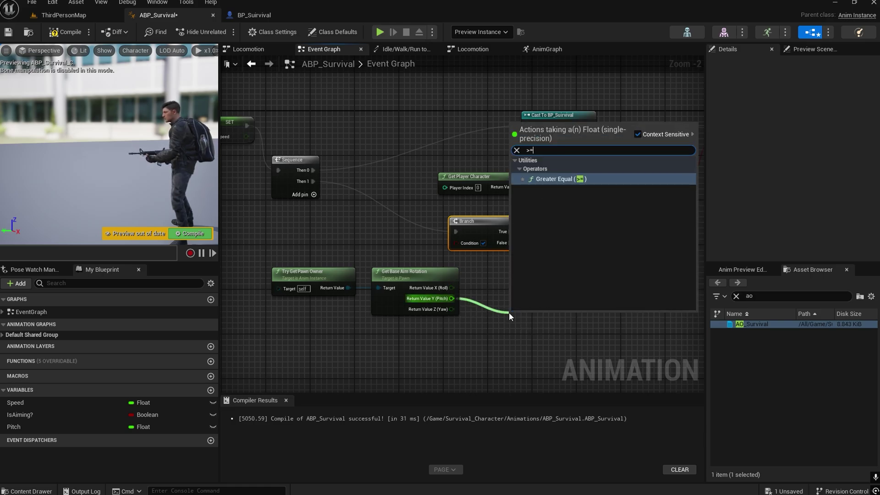
key(Return)
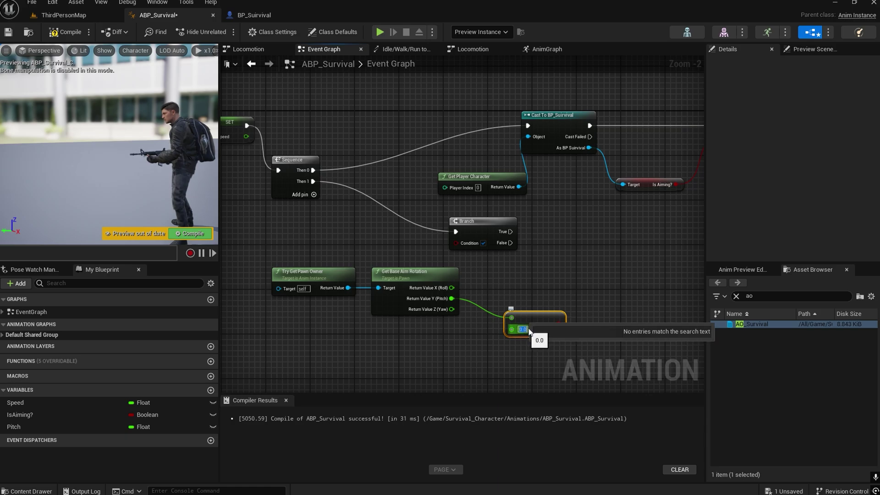
text(180)
key(Return)
drag(560, 330, 457, 243)
drag(463, 220, 490, 215)
Add a Subtract node computing pitch minus 360.
drag(452, 298, 543, 294)
text(-)
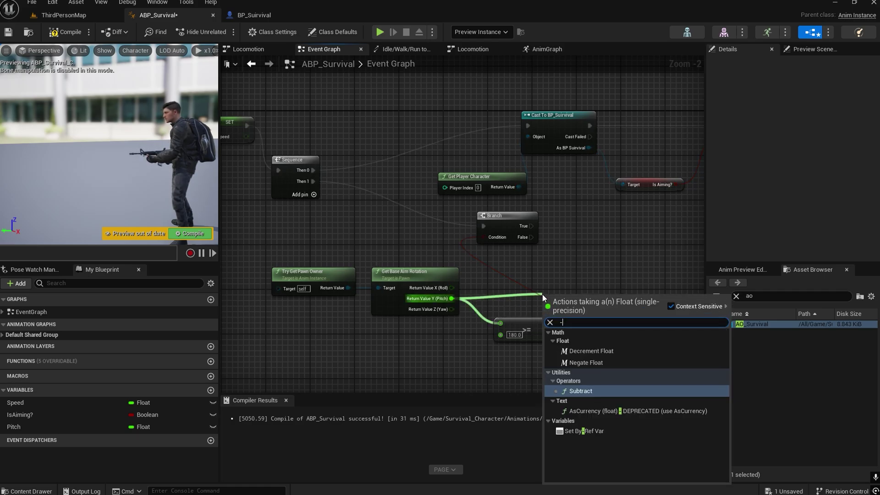
key(Return)
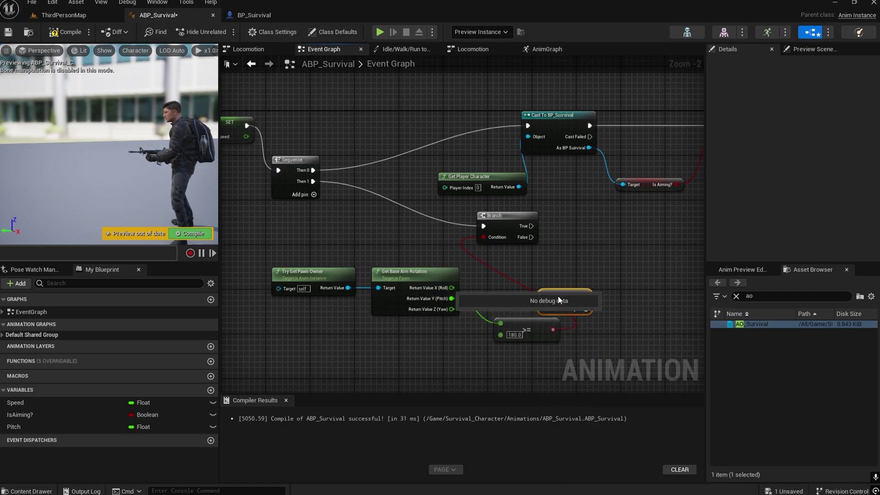
drag(557, 296, 568, 268)
click(566, 279)
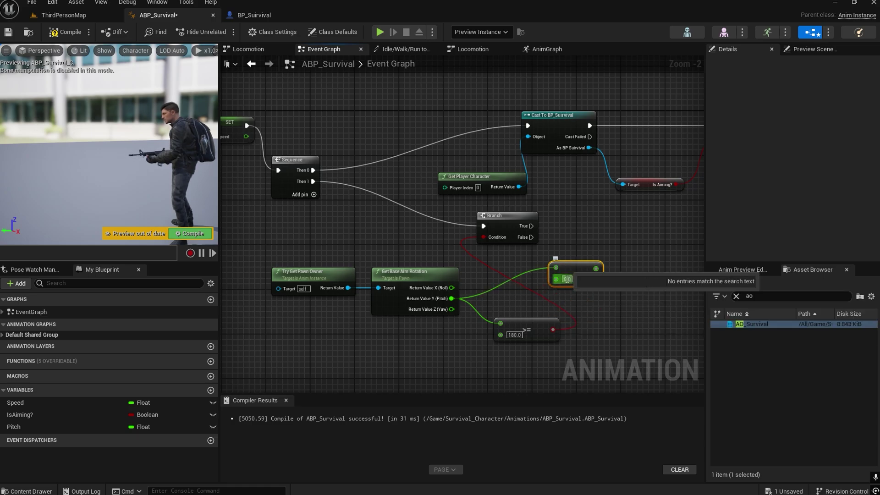
text(360)
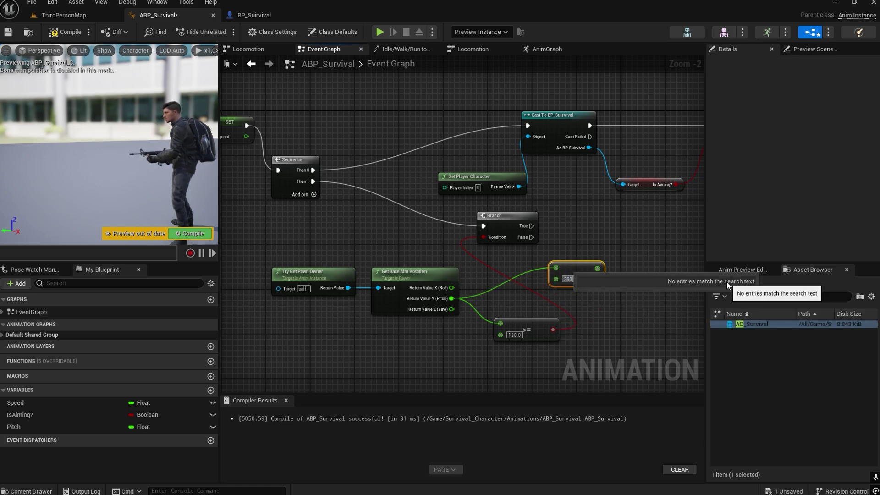
key(Return)
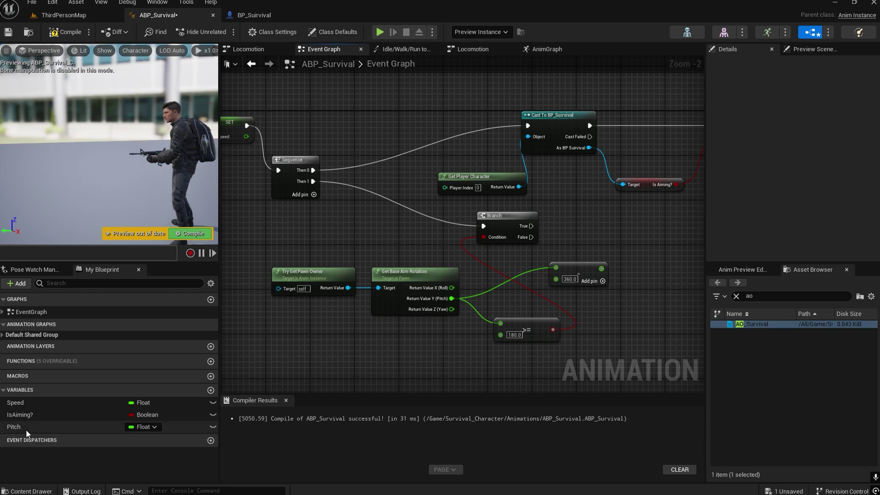
Add a Pitch setter on the Branch True path, fed by the pitch-minus-360 result, and save.
ctrl+drag(26, 427, 562, 328)
drag(622, 225, 623, 226)
click(639, 254)
drag(531, 225, 628, 231)
drag(601, 269, 628, 242)
drag(579, 263, 563, 262)
key(ctrl+s)
drag(651, 230, 640, 227)
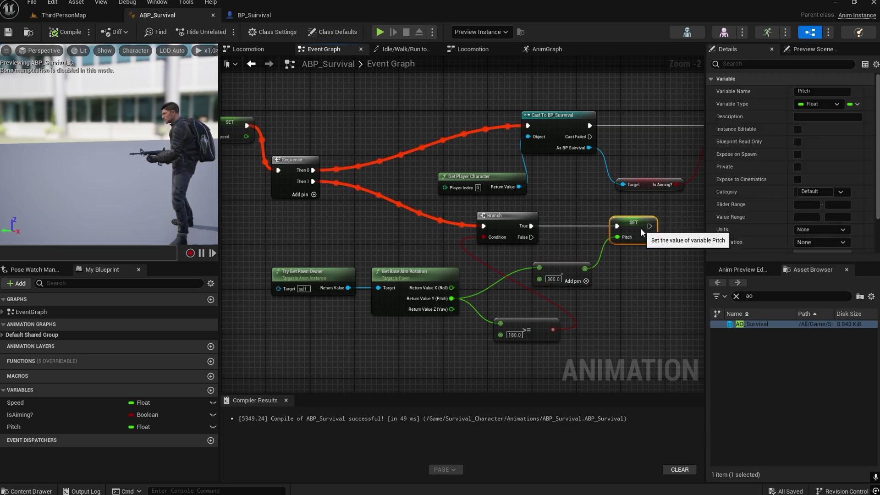
right_drag(637, 288, 596, 281)
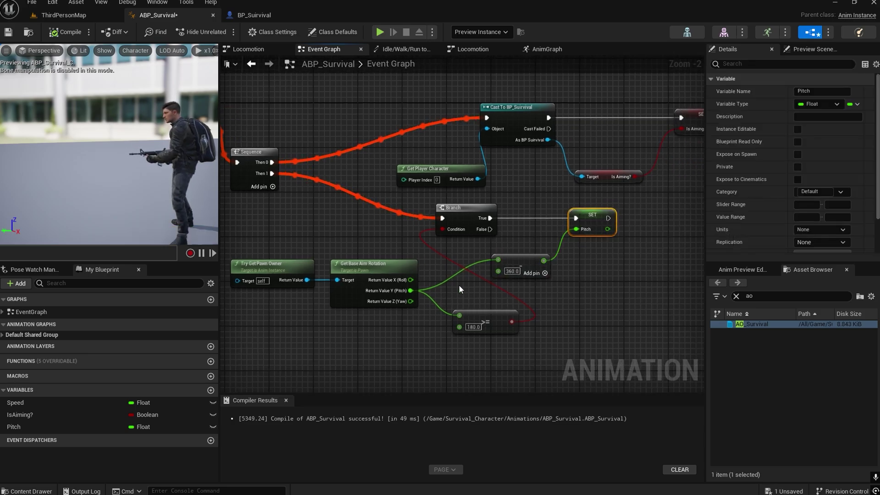
Duplicate the Pitch setter and feed it the raw pitch value for the False case.
drag(608, 230, 617, 255)
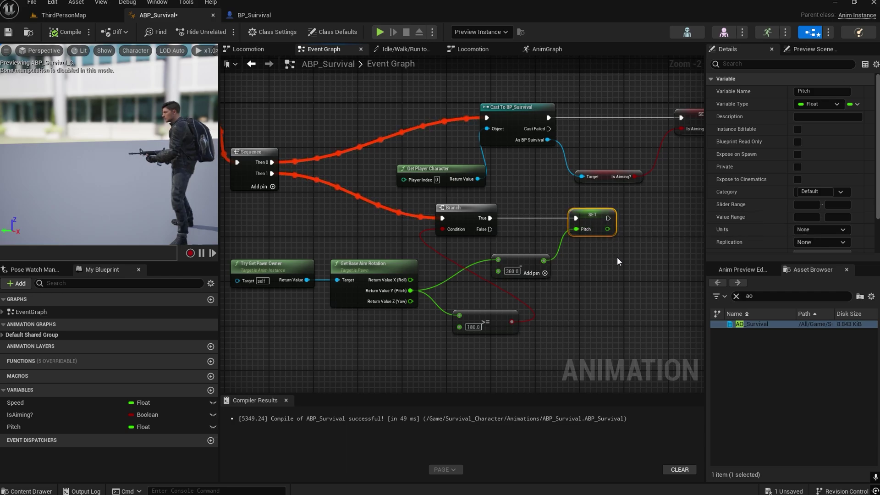
key(ctrl+c)
key(ctrl+v)
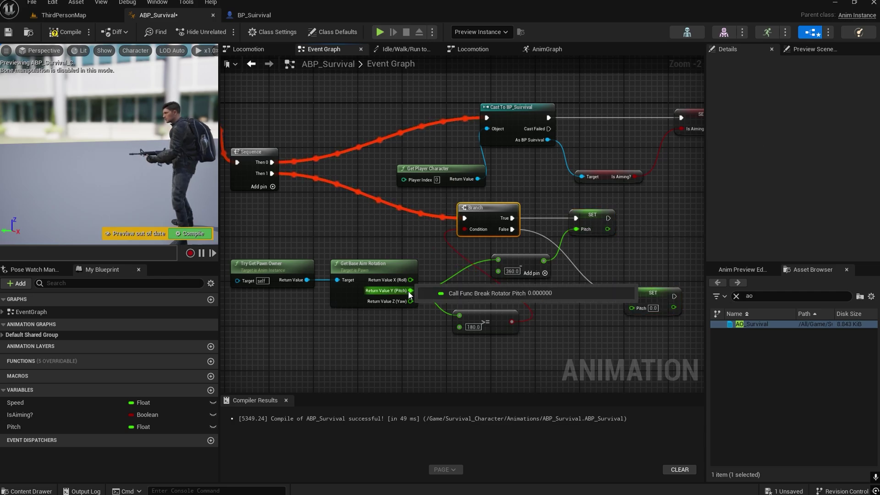
drag(410, 291, 651, 282)
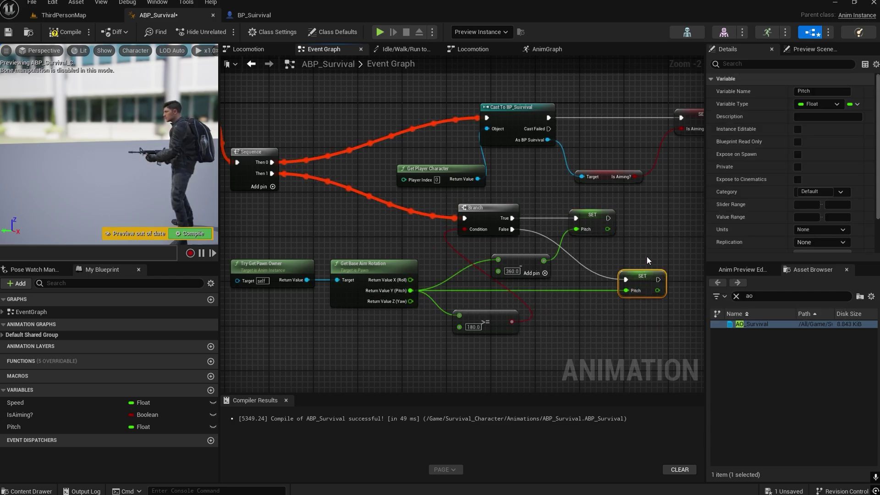